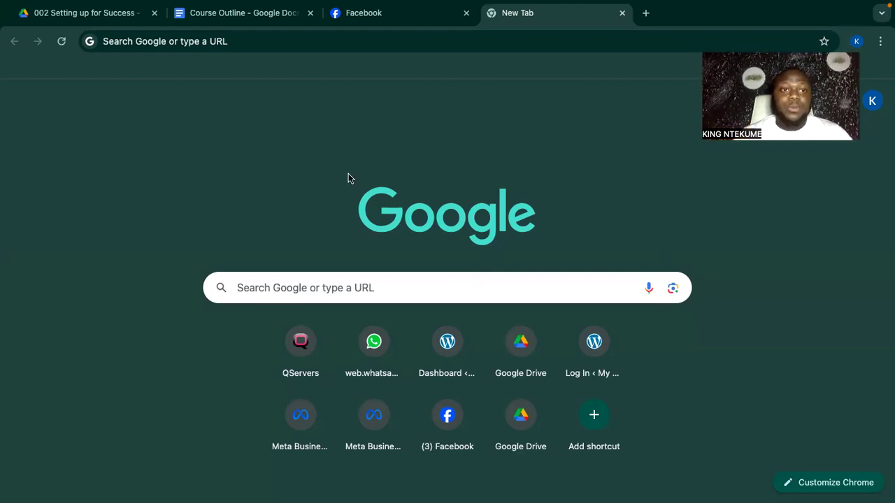
Load business.facebook.com in the new Chrome tab to reach Meta Business Suite.
click(215, 43)
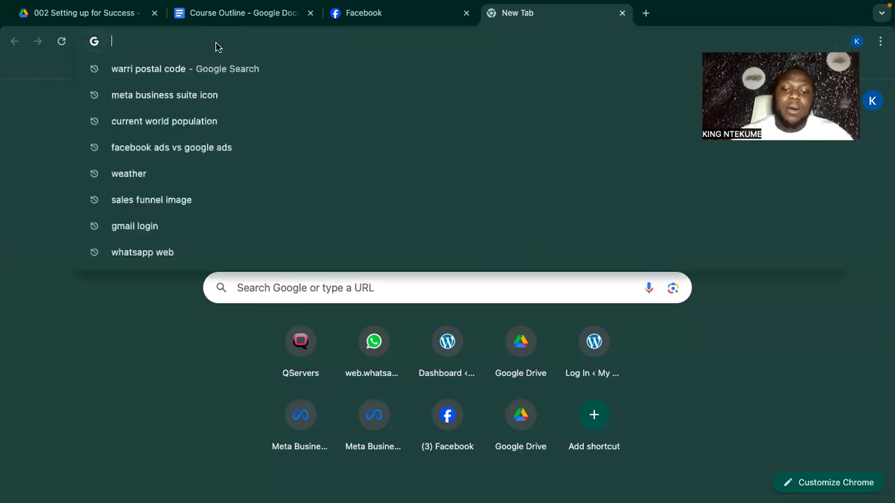
text(business.facebook.com)
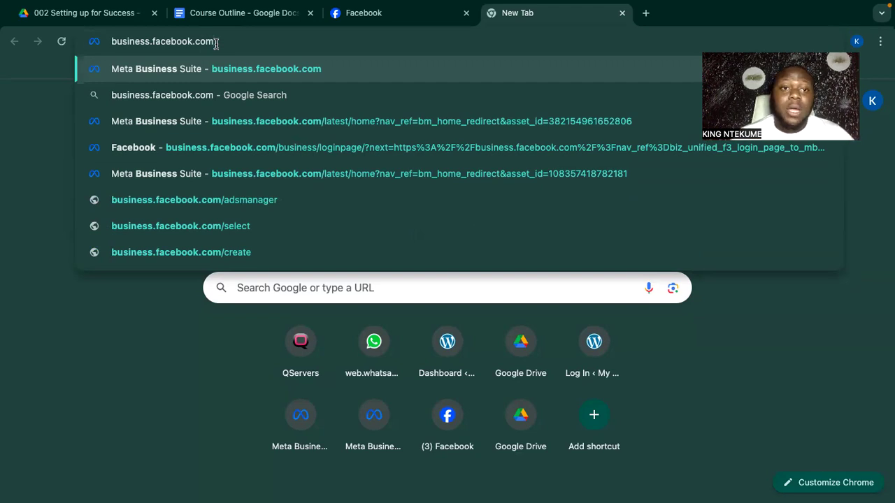
key(Return)
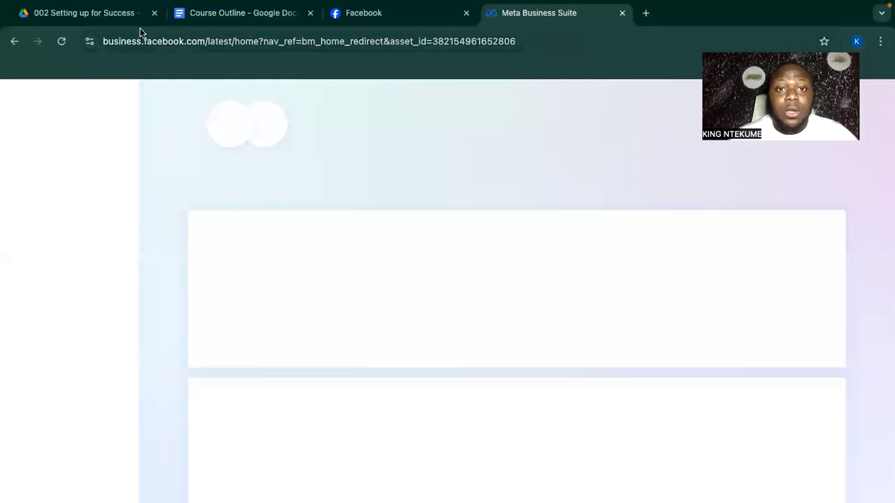
mouse_move(419, 7)
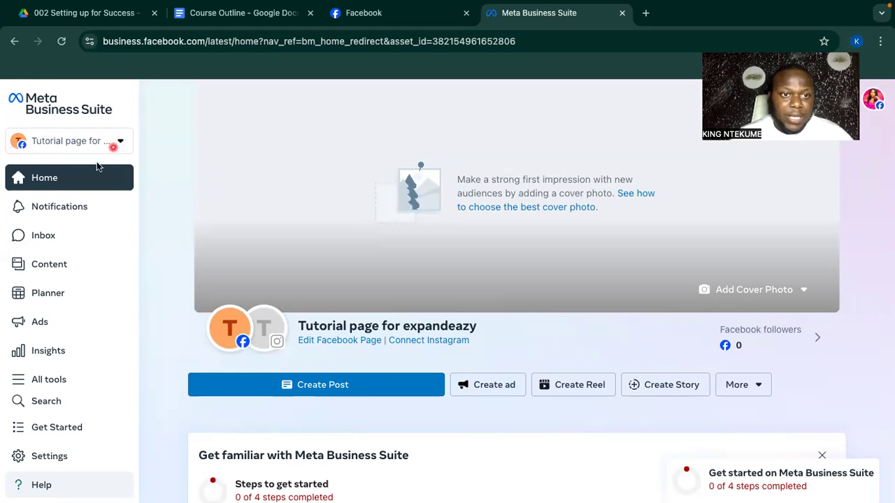
Scroll through the portfolio and asset switcher, then choose the gear beside ExpandEazy Tutorial.
click(123, 145)
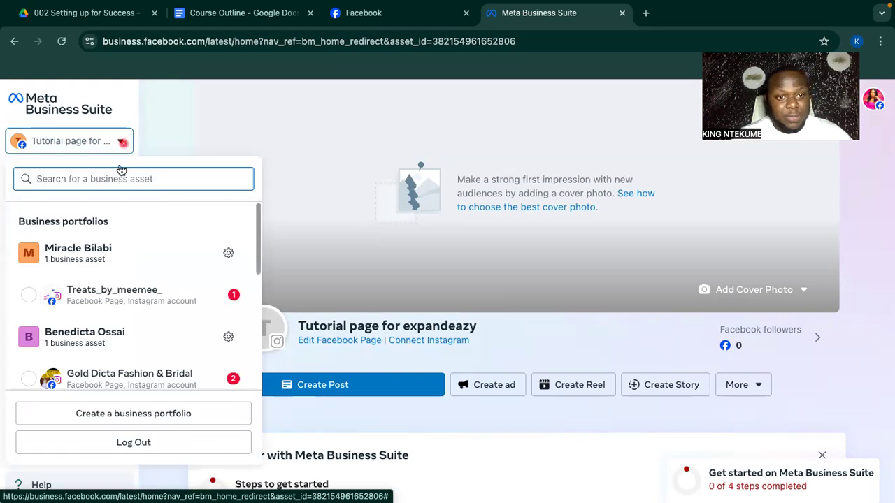
scroll(136, 281, up, 1)
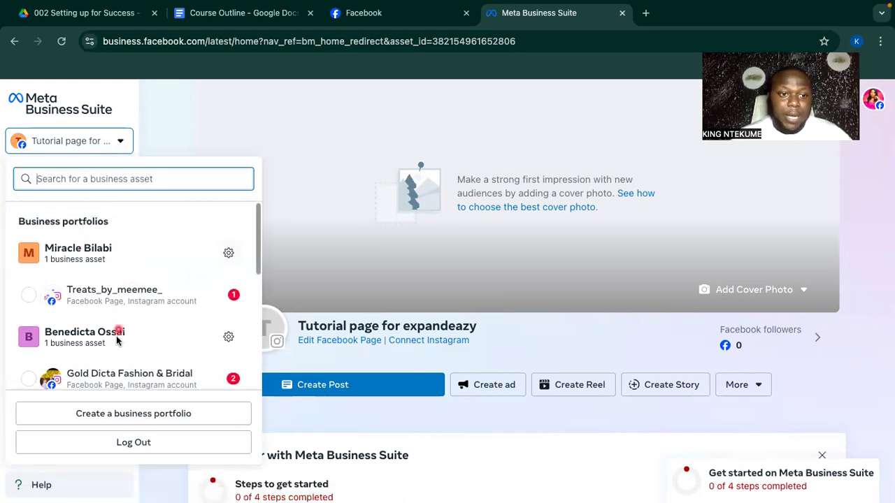
scroll(119, 339, down, 1)
scroll(168, 308, down, 1)
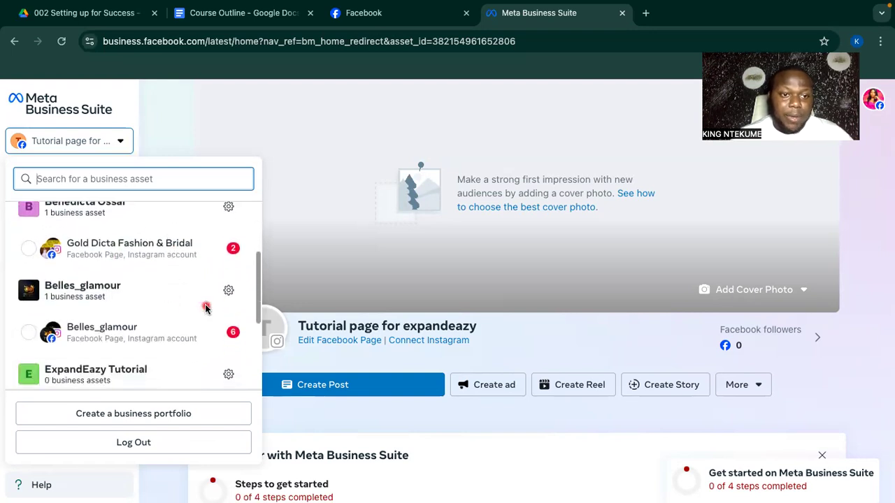
scroll(203, 310, down, 1)
scroll(158, 301, down, 2)
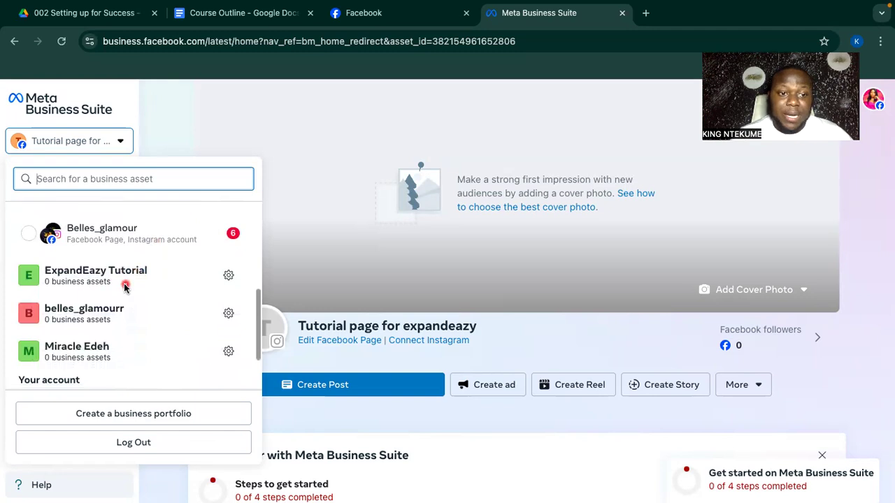
scroll(124, 287, down, 2)
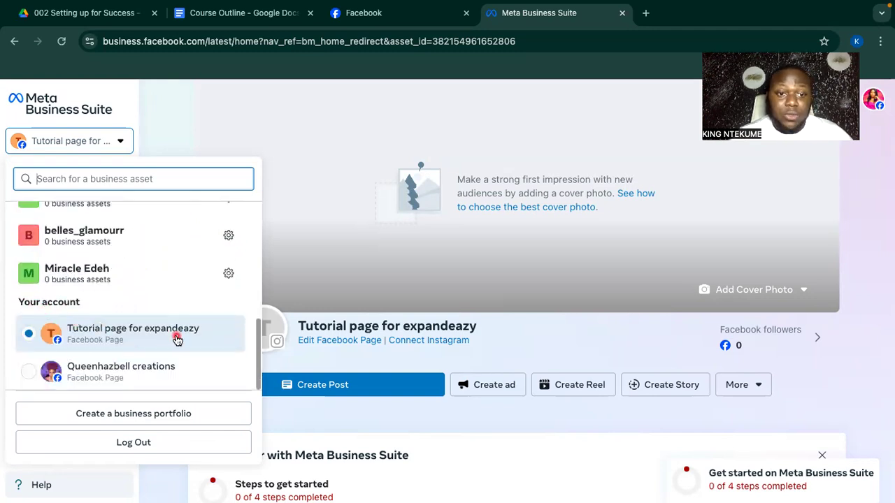
scroll(140, 314, up, 2)
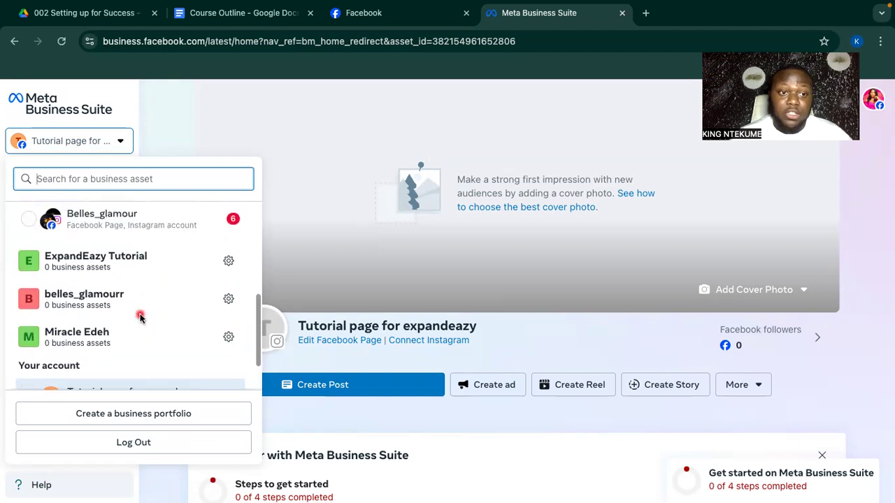
scroll(162, 297, down, 2)
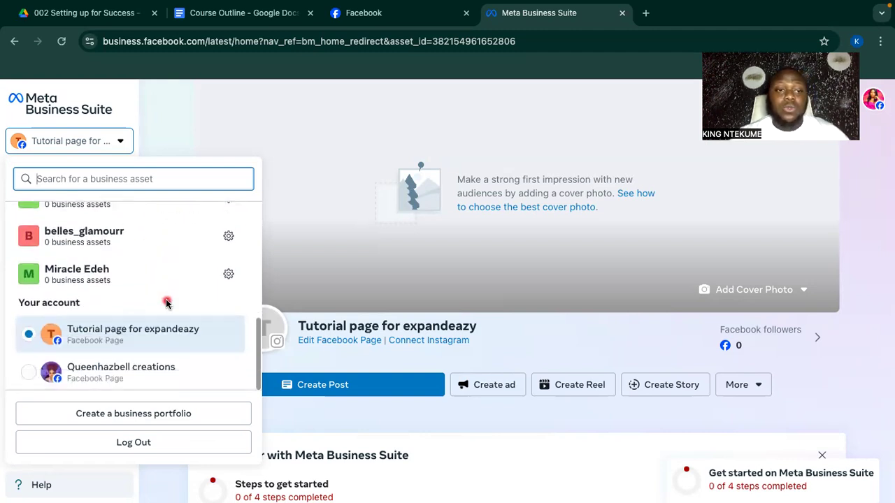
scroll(165, 299, up, 2)
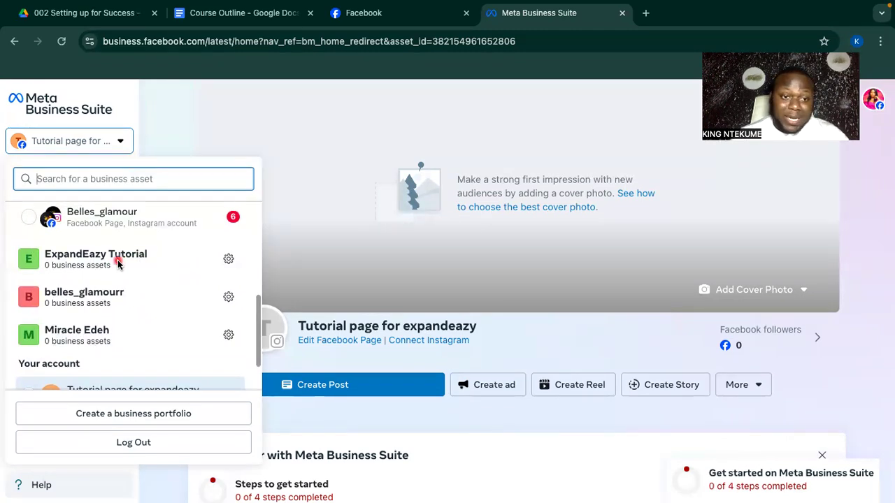
click(225, 262)
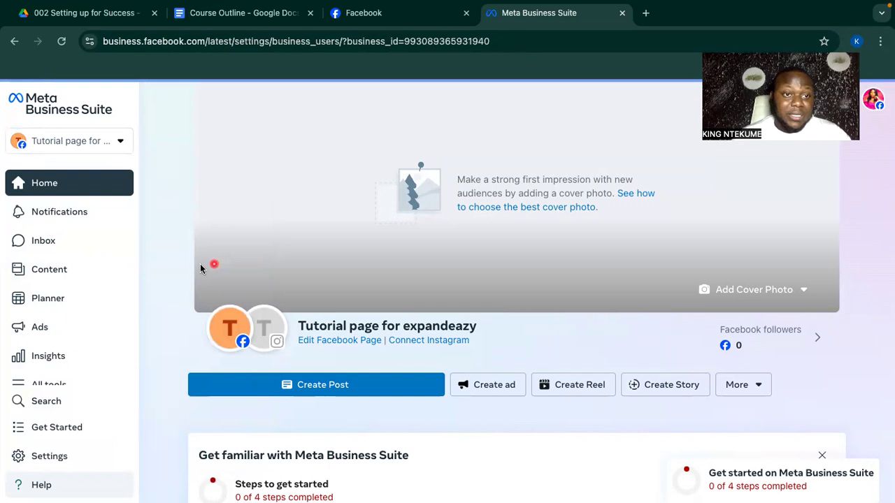
Reopen the switcher, choose ExpandEazy Tutorial's gear, and land on Users > People in Settings.
click(121, 143)
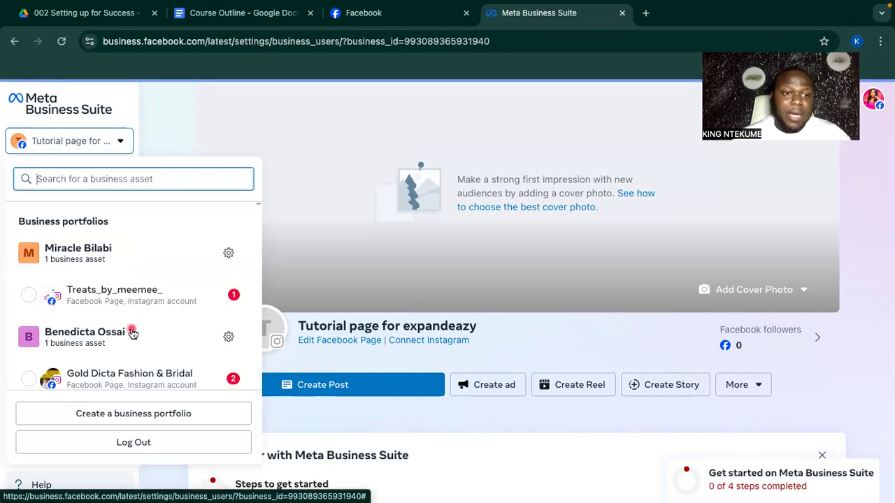
scroll(134, 335, down, 5)
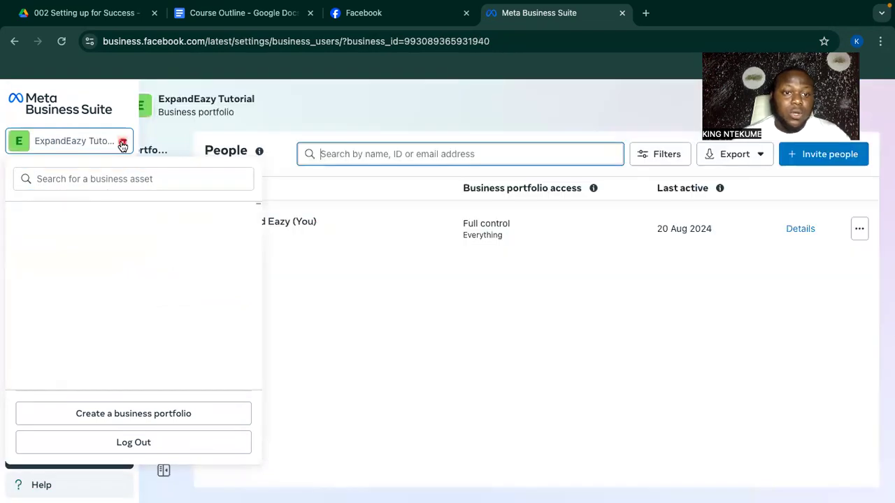
scroll(142, 284, down, 5)
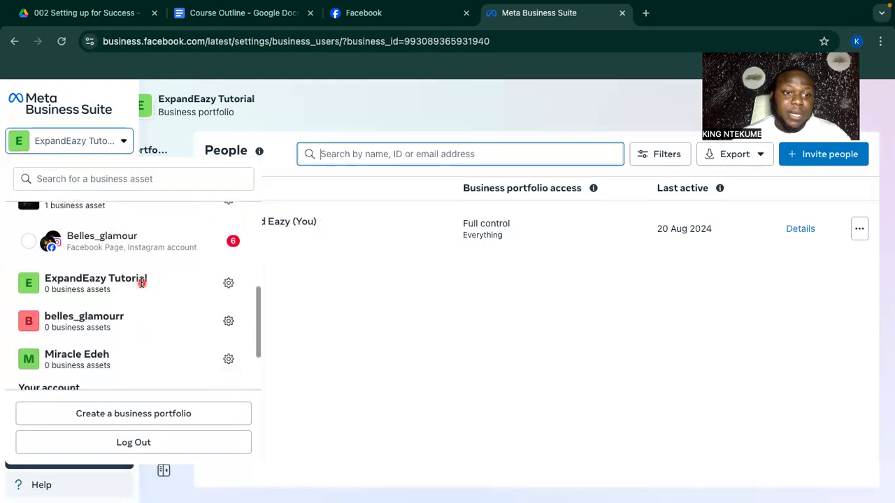
click(228, 287)
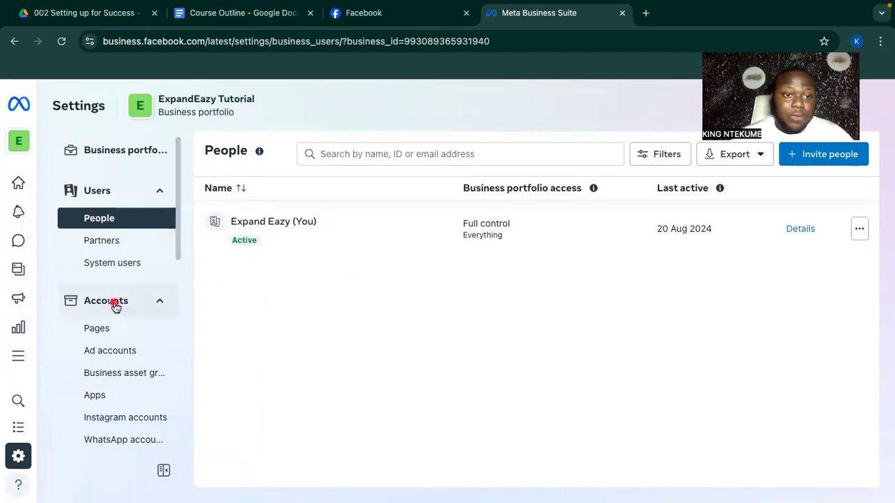
scroll(114, 303, down, 6)
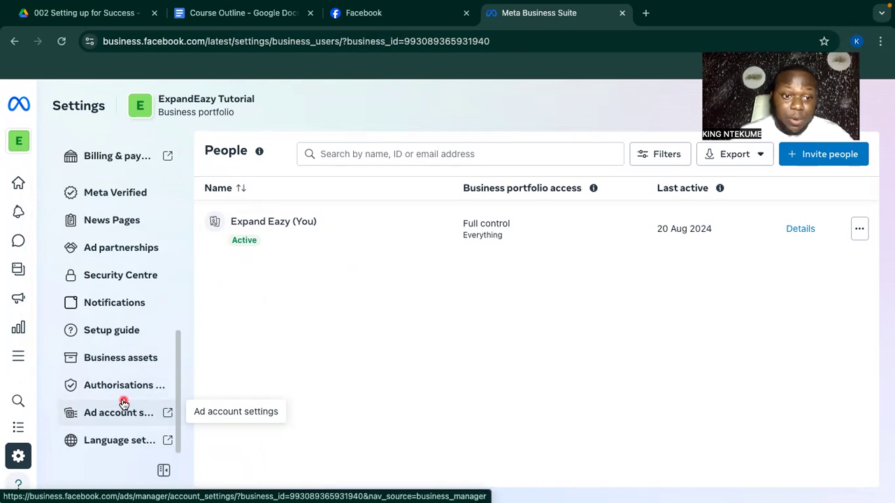
scroll(124, 404, up, 5)
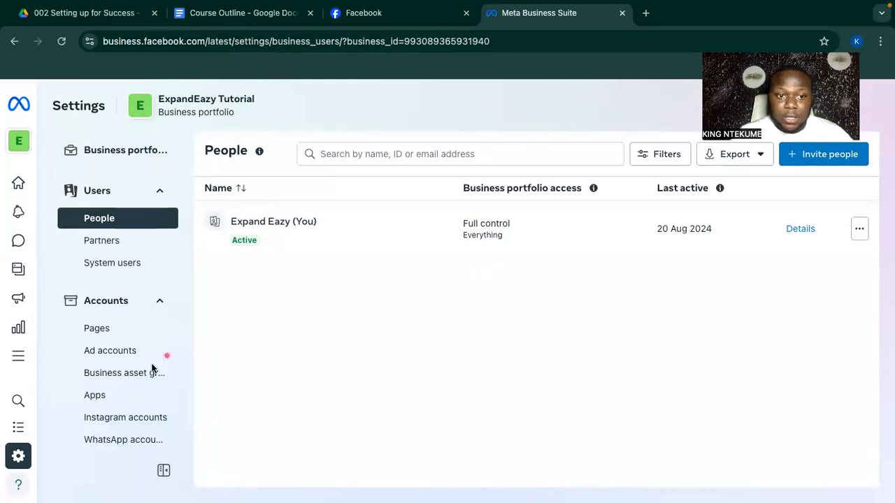
Begin an Invite people request and add the invitee's Gmail address, fixing a typo.
click(814, 159)
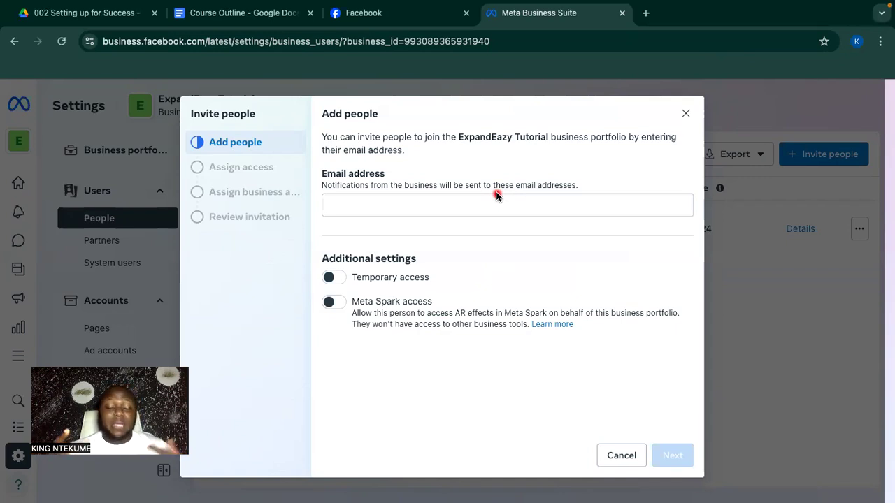
click(426, 208)
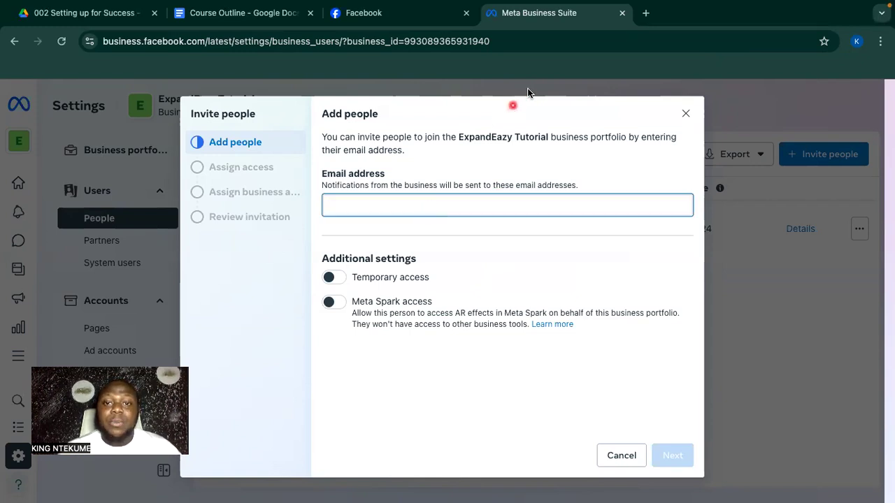
click(425, 214)
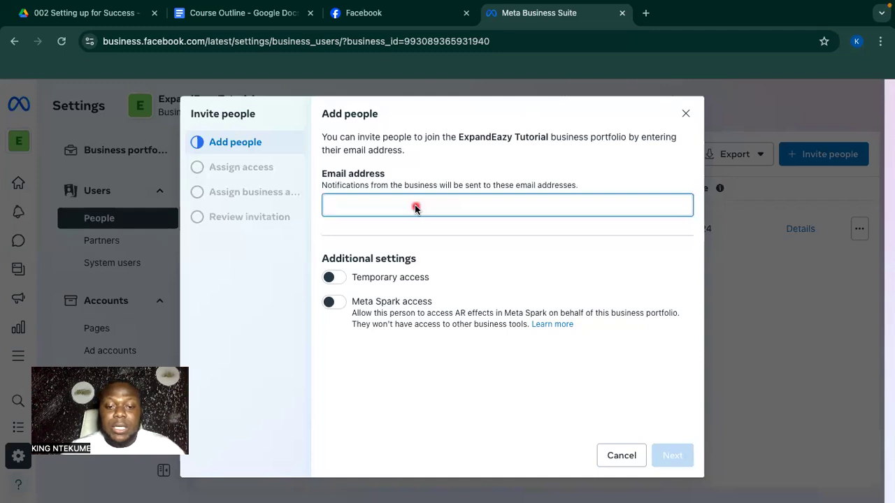
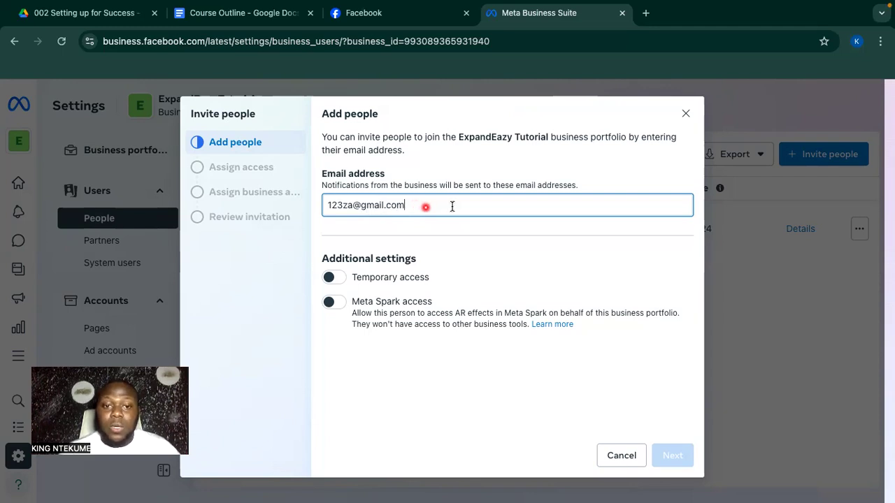
key(Return)
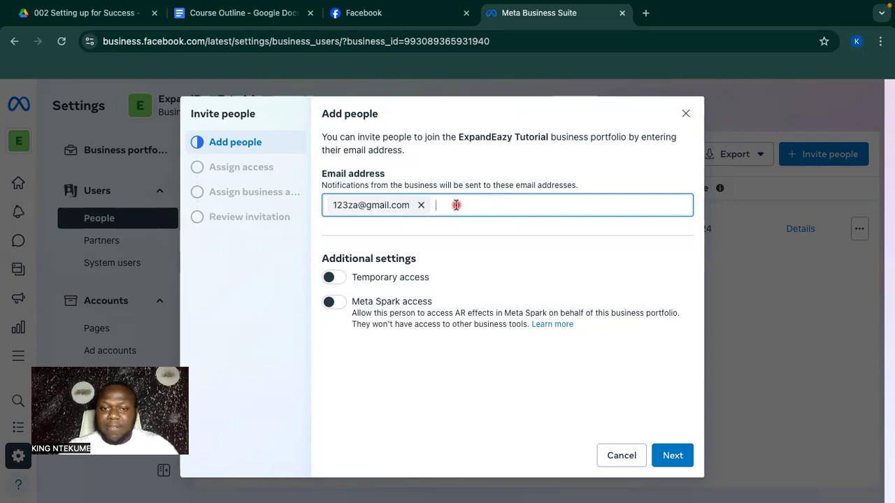
Leave Temporary access and Meta Spark access off, then continue to the Assign access step.
click(456, 205)
text(n)
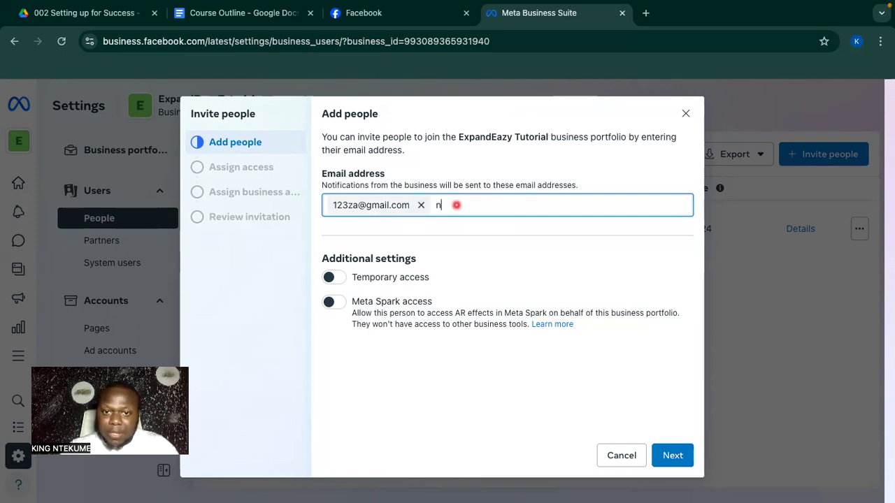
key(BackSpace)
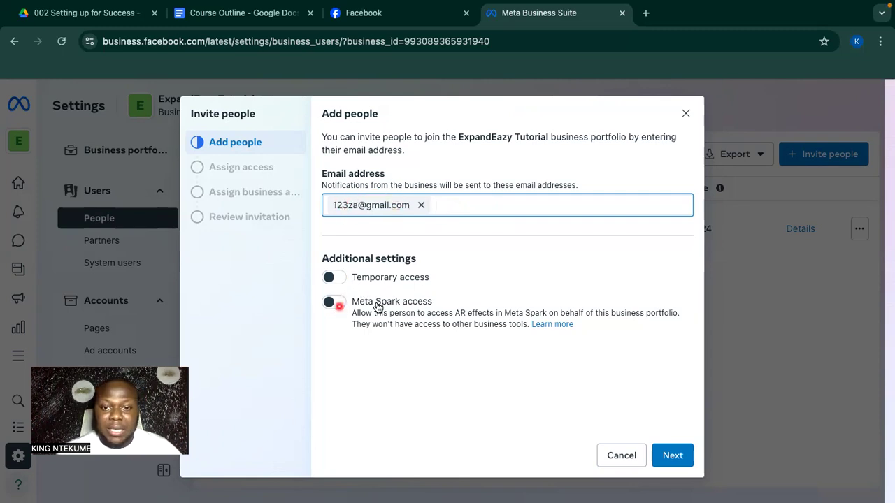
click(334, 279)
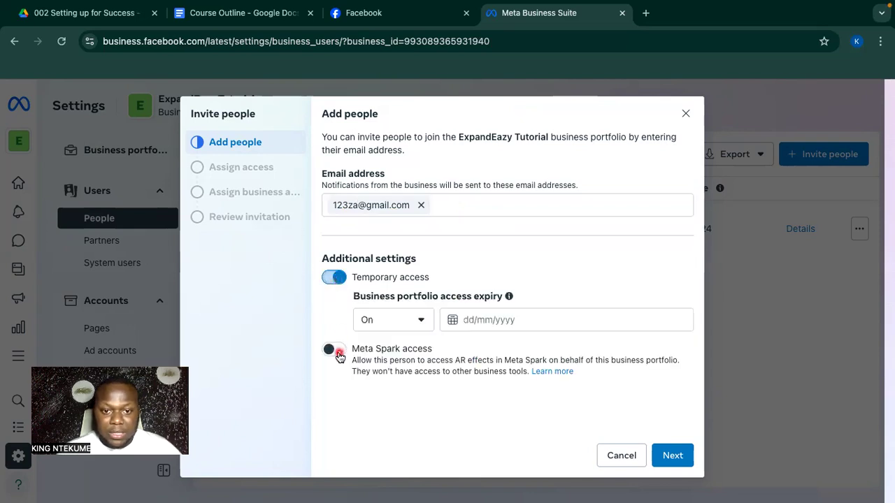
click(335, 350)
click(340, 283)
click(336, 303)
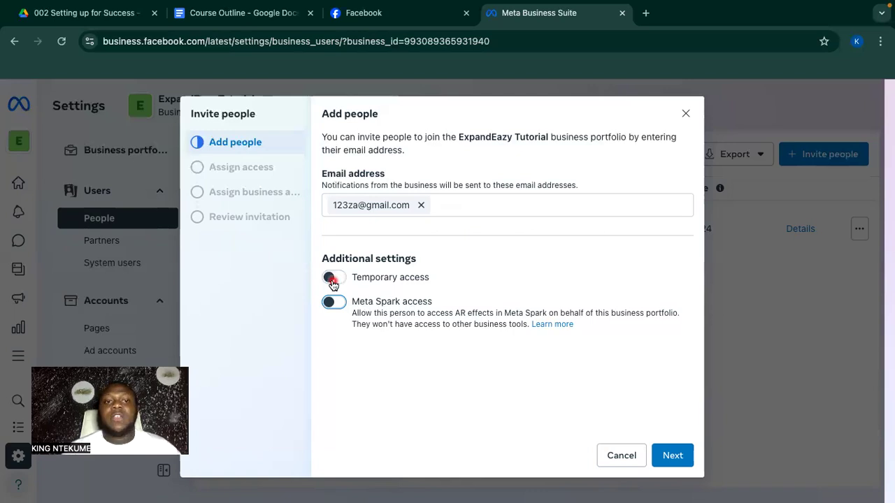
click(670, 456)
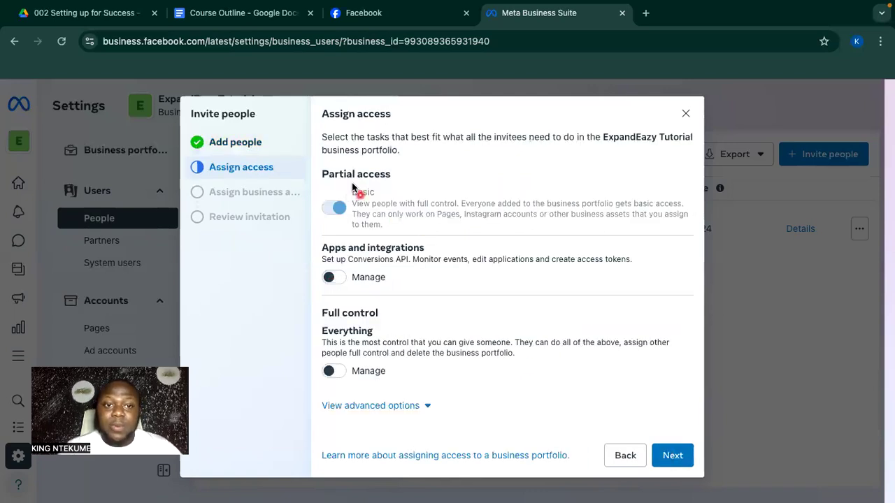
Grant the invitee Full control over Everything and advance to Assign business assets.
click(242, 148)
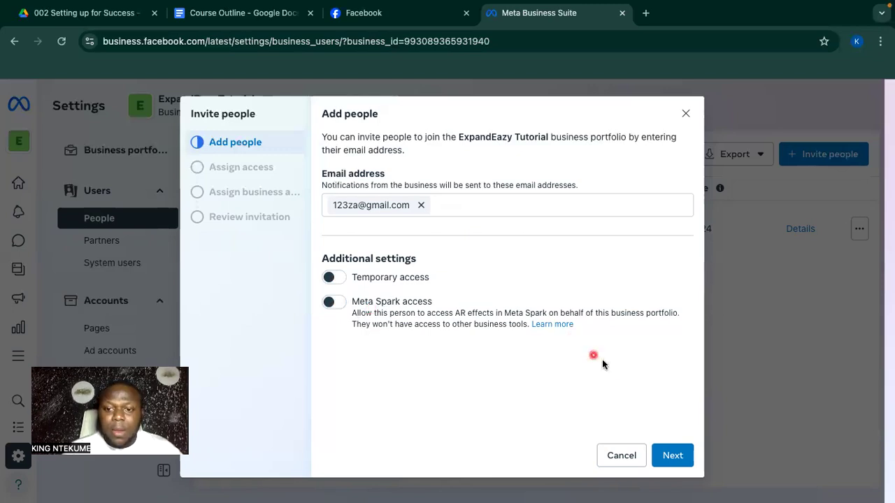
click(671, 452)
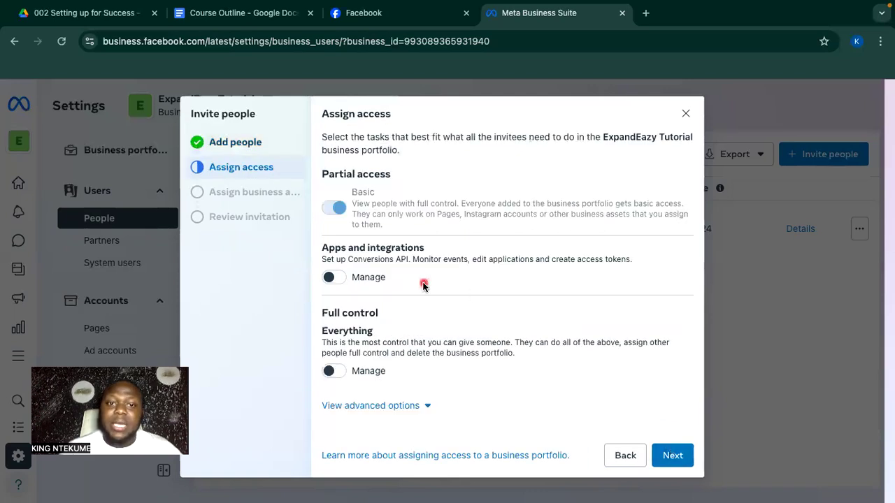
click(332, 373)
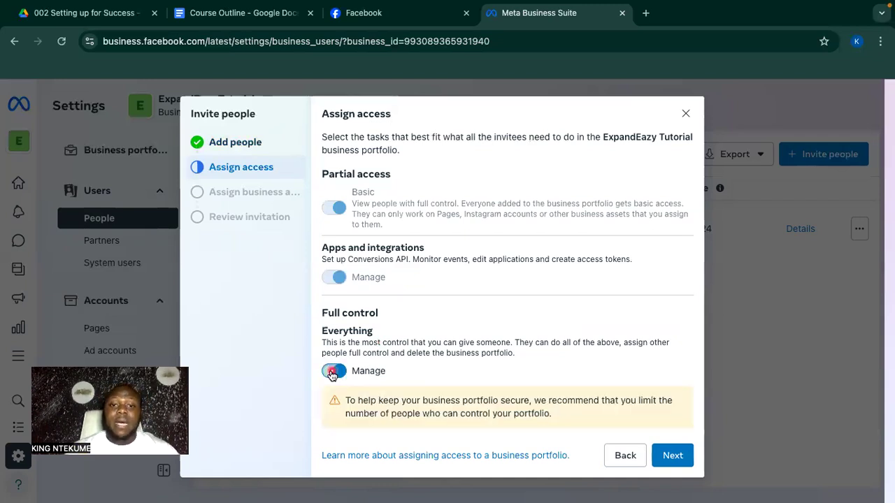
scroll(410, 304, down, 1)
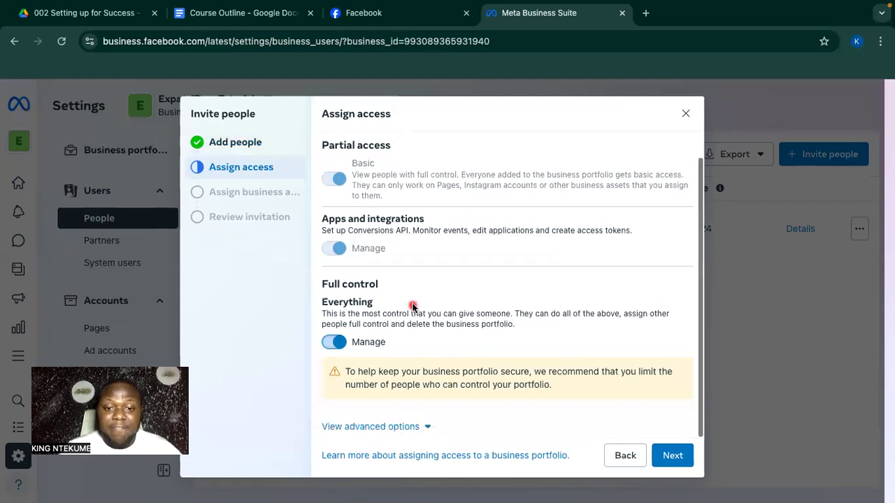
click(657, 463)
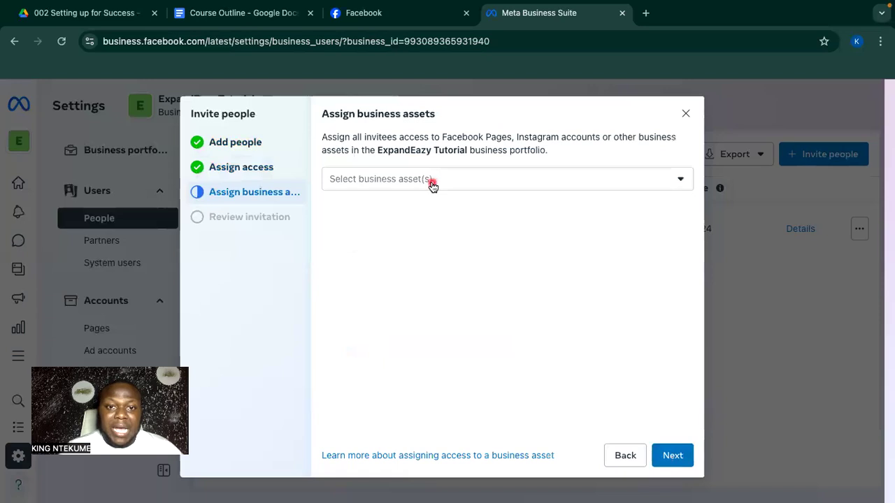
Check the business asset dropdown, find no assets, and proceed to Review invitation.
click(433, 180)
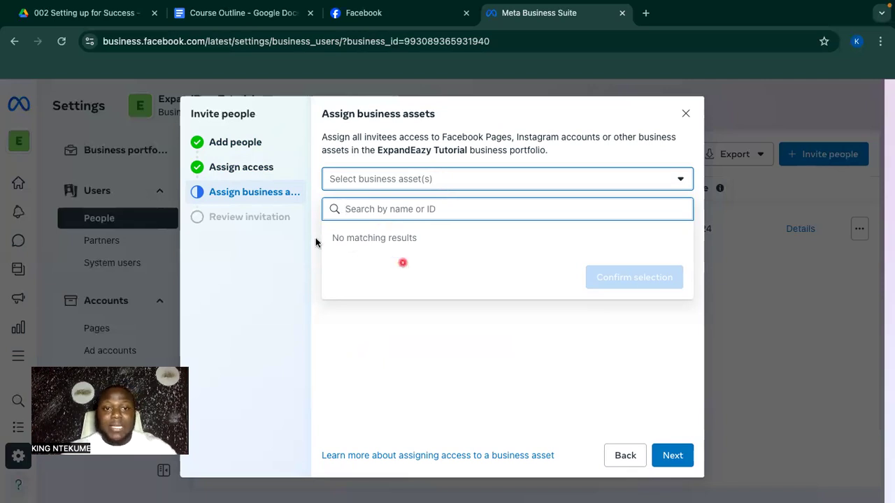
click(682, 466)
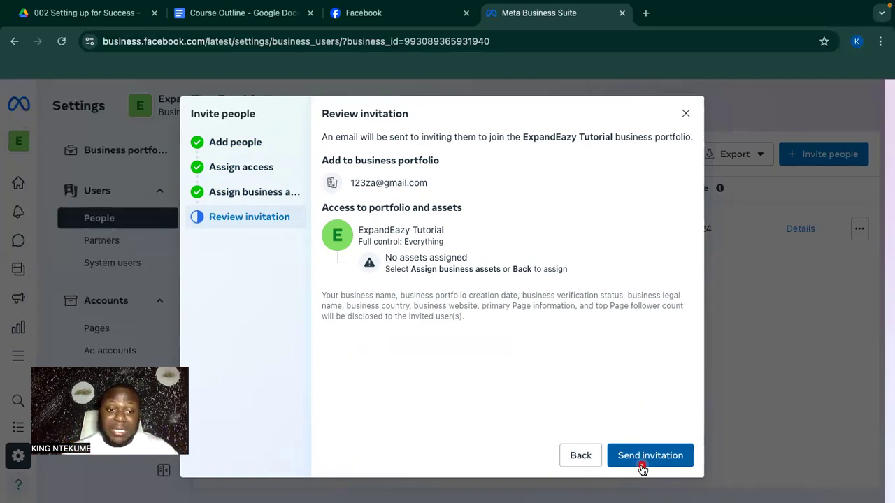
Close the Review invitation dialog and confirm 'Yes, close' to discard the invite.
click(686, 115)
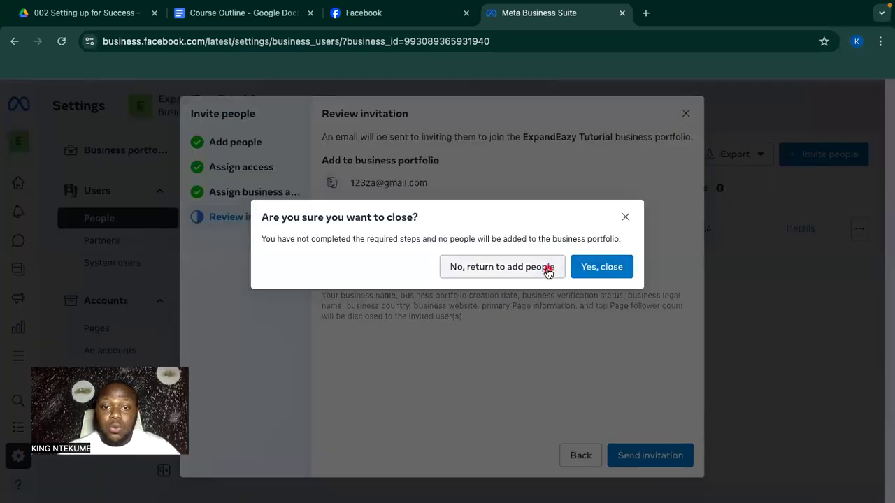
click(597, 268)
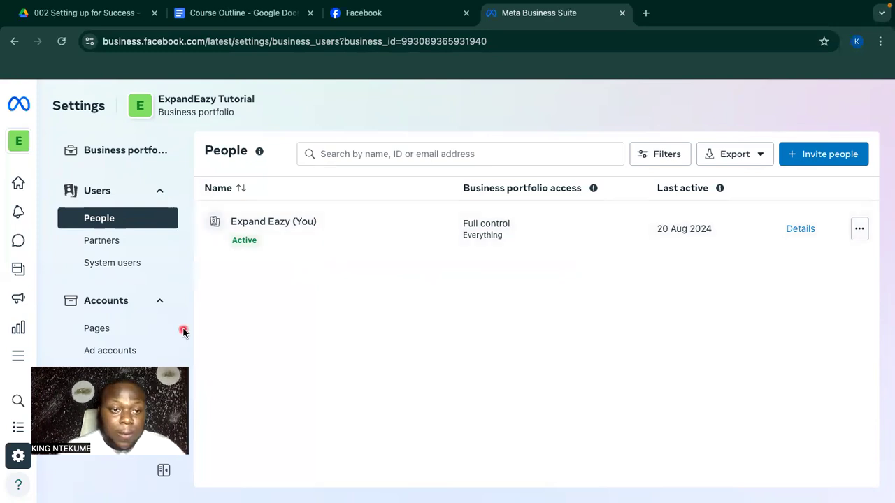
Open the Partners settings page, then browse the business portfolio switcher list.
click(115, 241)
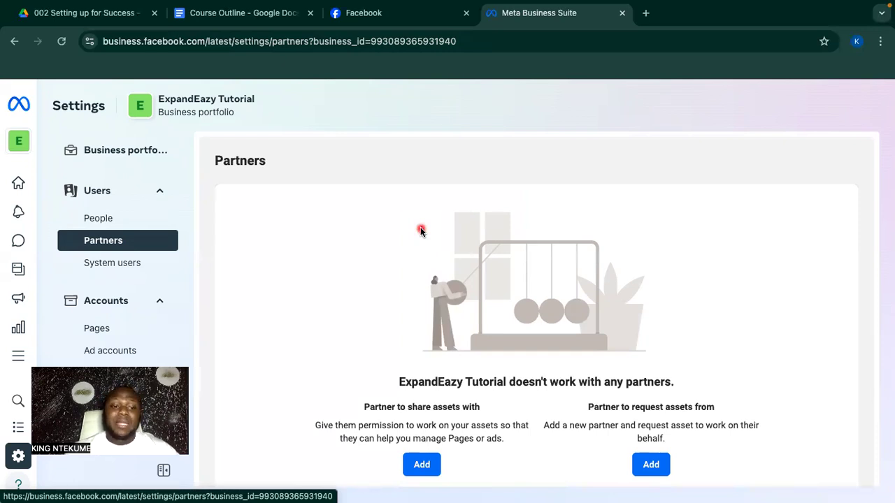
click(18, 145)
scroll(107, 292, down, 2)
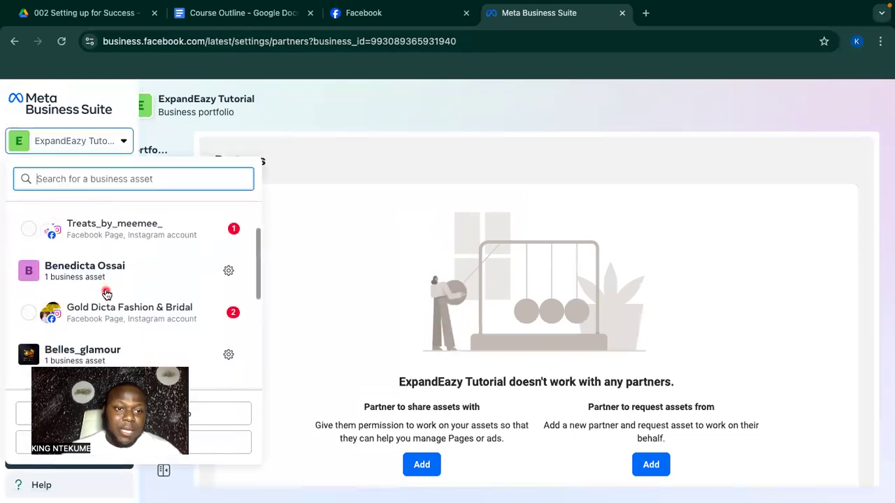
scroll(106, 293, down, 1)
scroll(106, 292, down, 1)
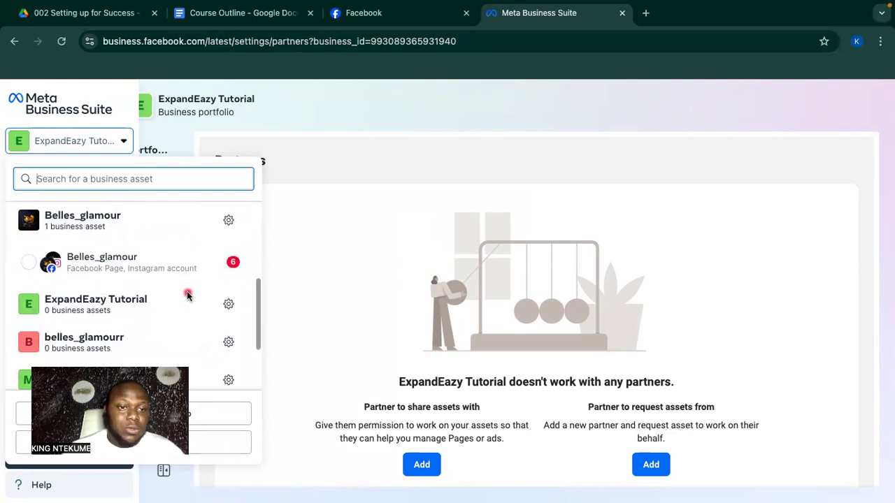
click(461, 257)
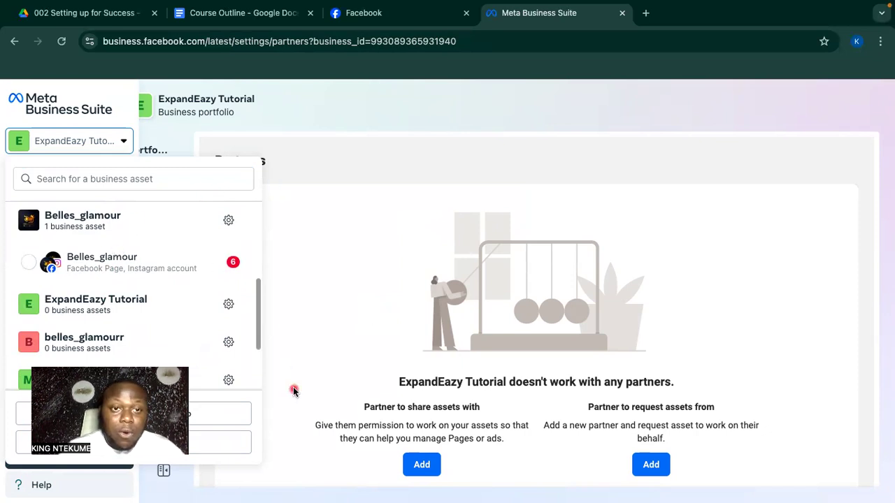
Dismiss the portfolio switcher and scroll the Settings sidebar while staying on Partners.
click(120, 147)
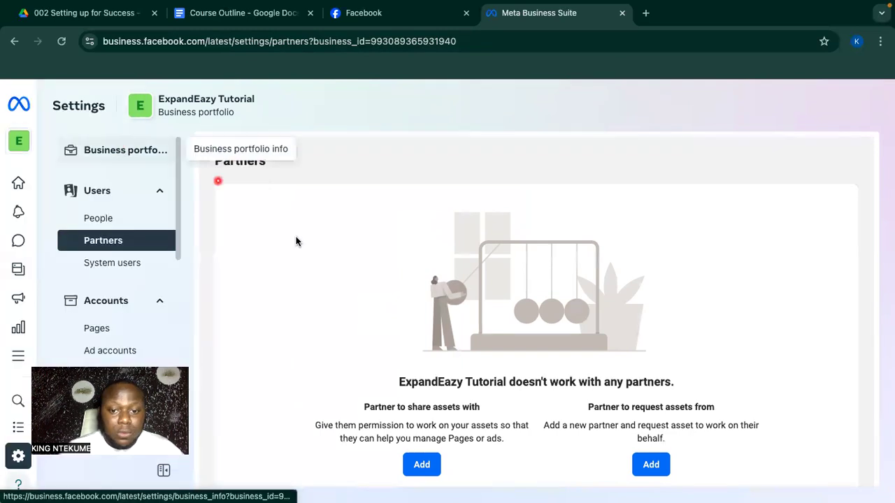
scroll(112, 297, down, 5)
scroll(107, 300, down, 2)
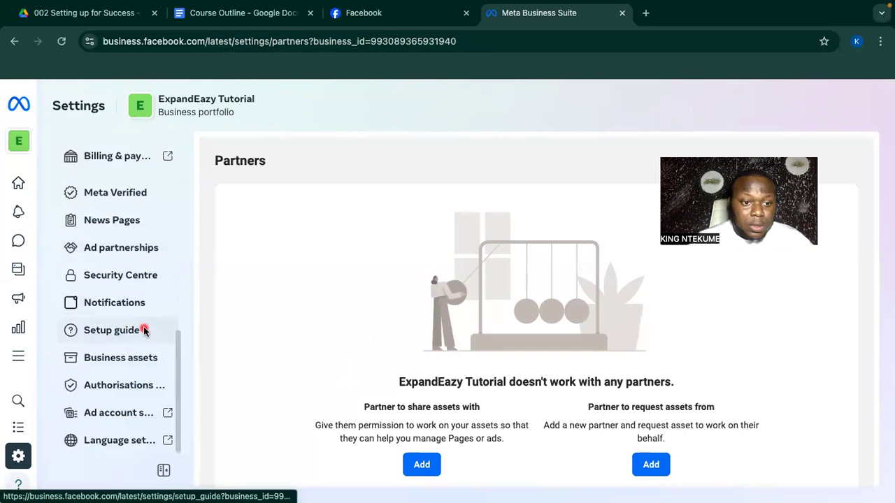
scroll(144, 330, up, 8)
scroll(145, 330, down, 10)
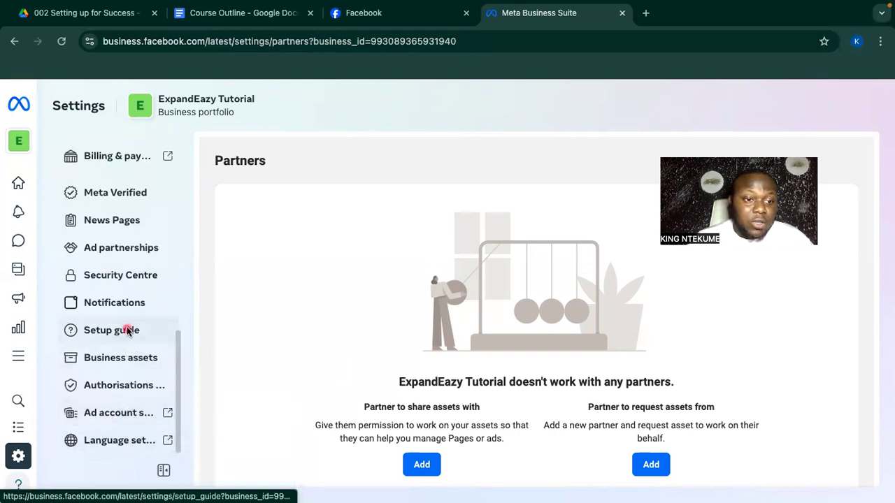
scroll(128, 331, up, 10)
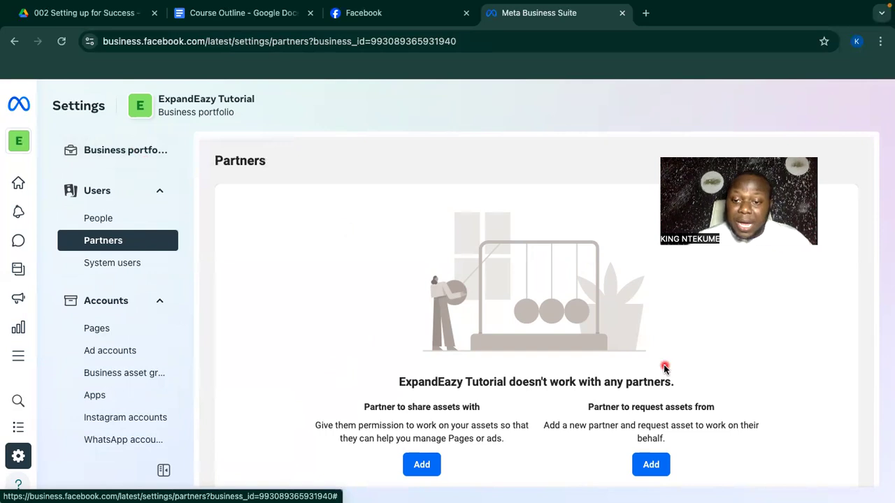
scroll(665, 369, down, 1)
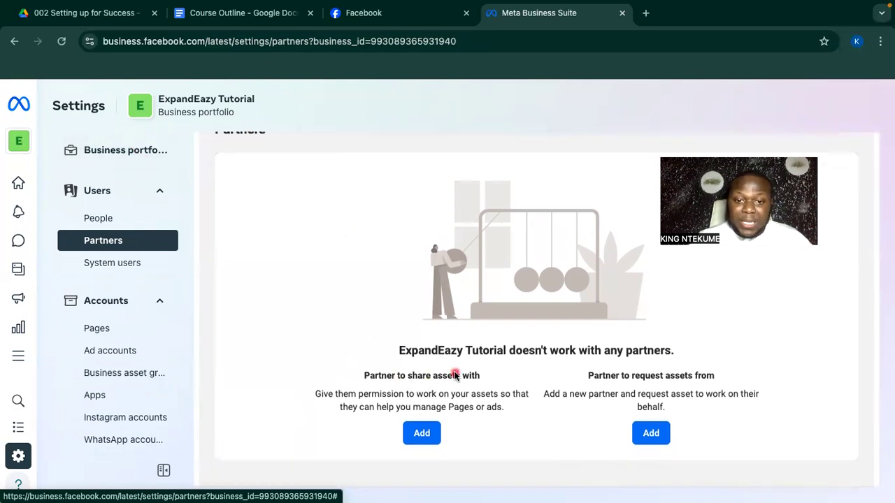
click(430, 438)
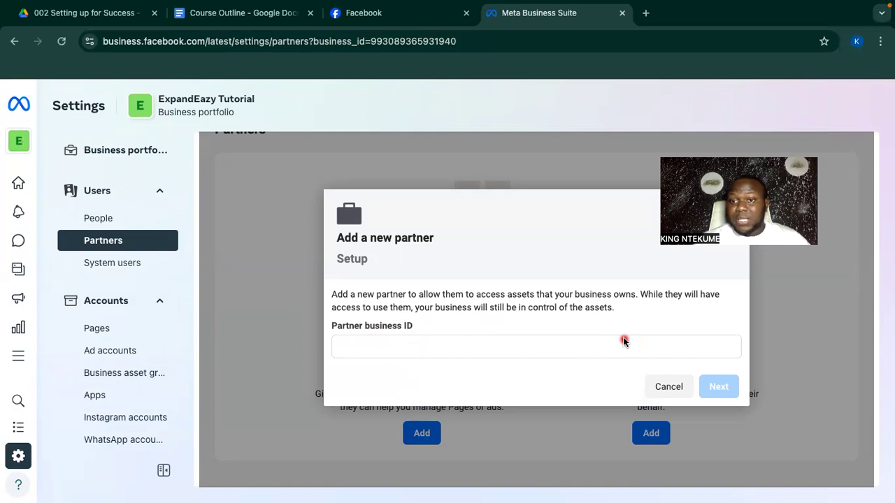
click(476, 342)
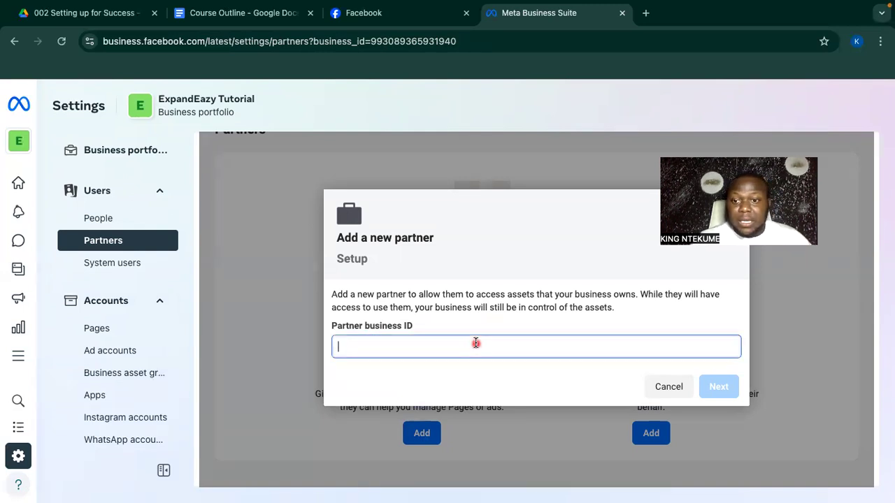
click(675, 388)
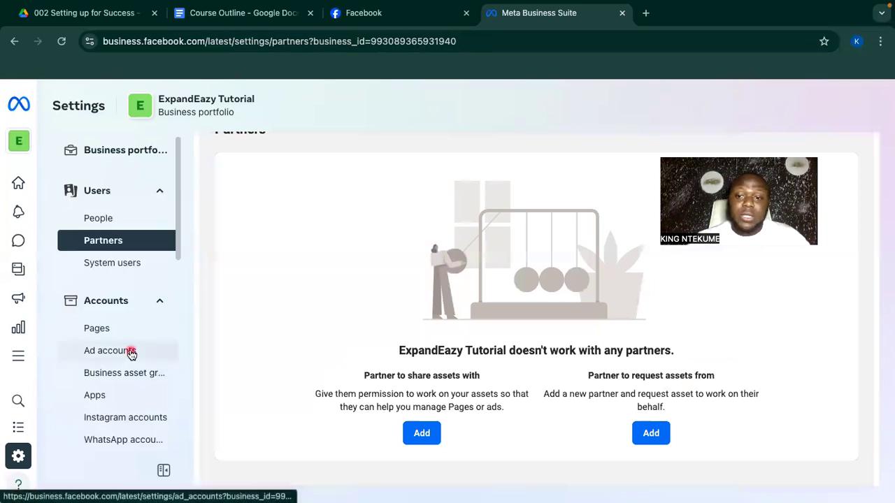
Move past the empty System users page to the portfolio's Pages settings.
scroll(130, 344, down, 2)
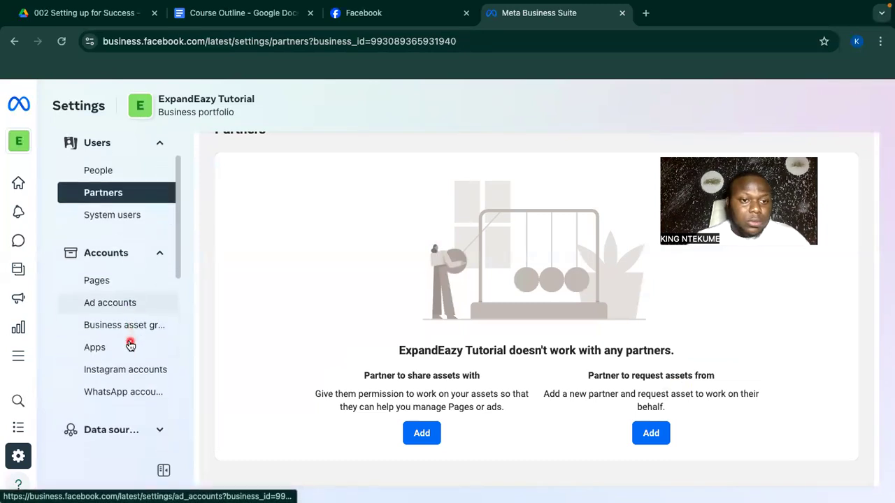
click(122, 212)
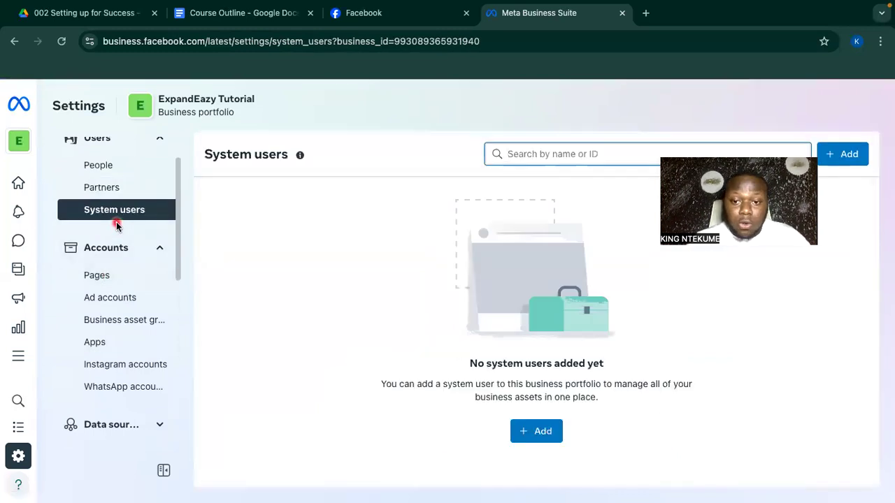
click(94, 282)
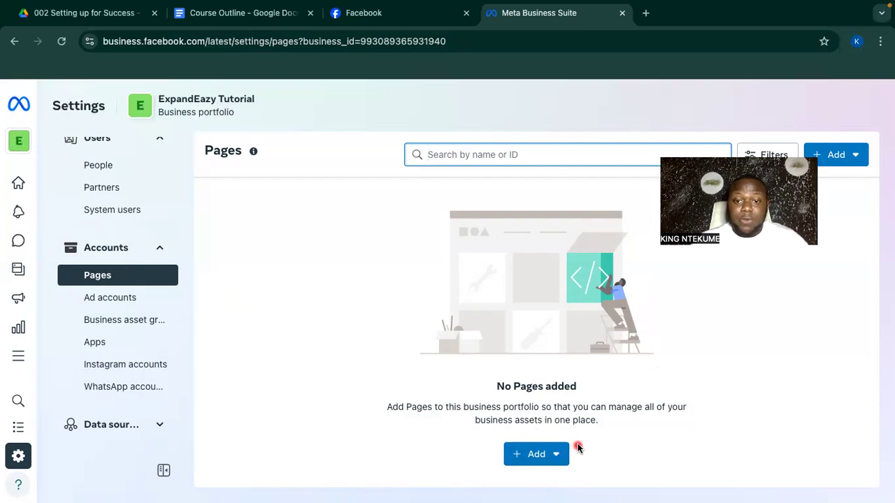
Look through the business portfolio switcher list, then close it.
click(557, 456)
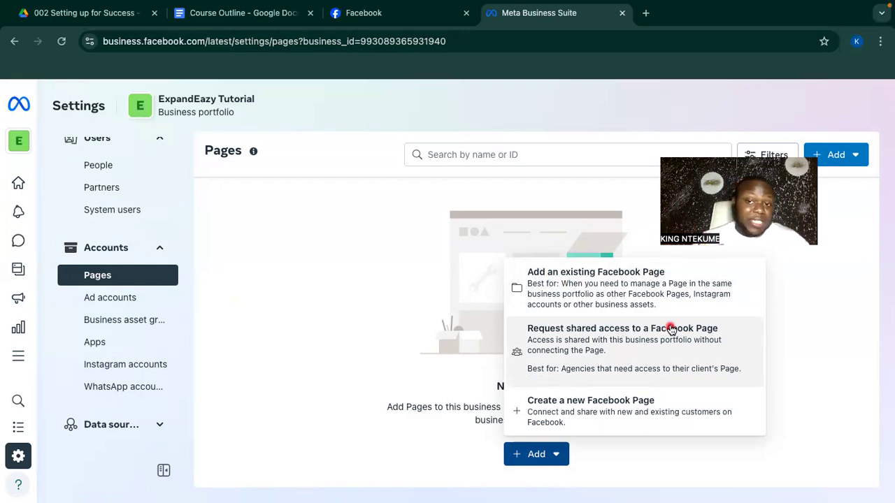
mouse_move(19, 140)
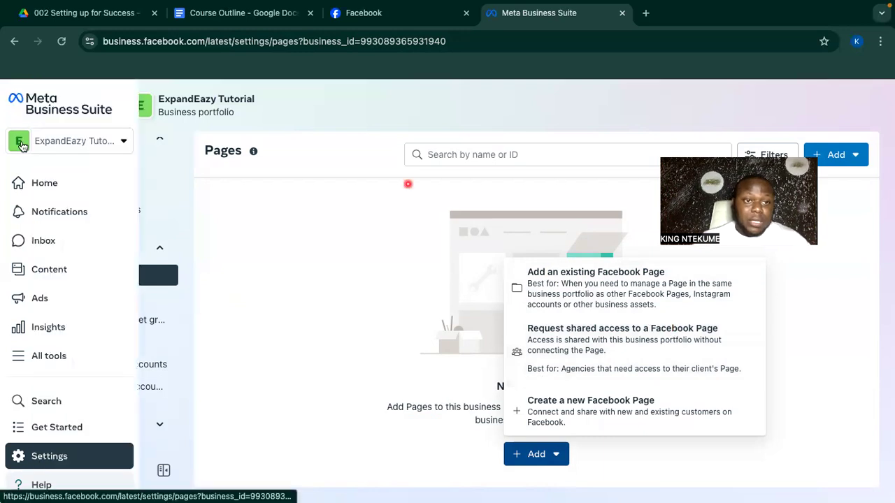
click(57, 142)
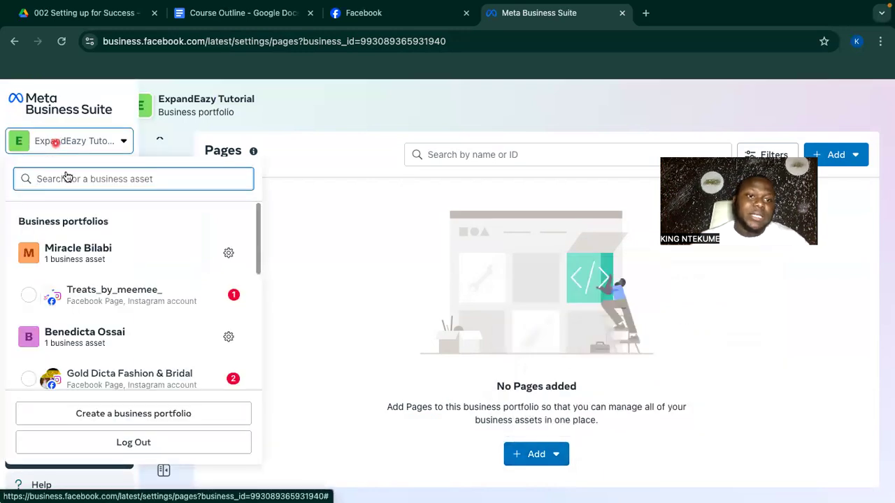
scroll(121, 275, down, 1)
scroll(122, 275, up, 1)
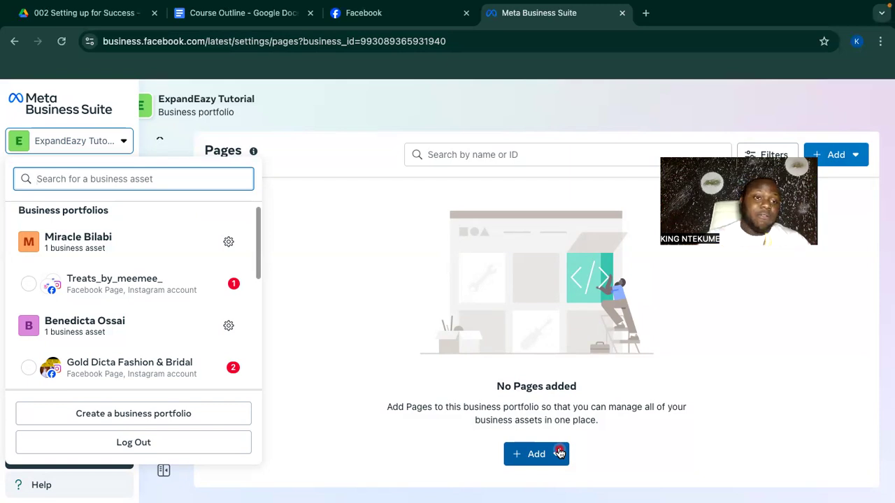
scroll(156, 320, down, 3)
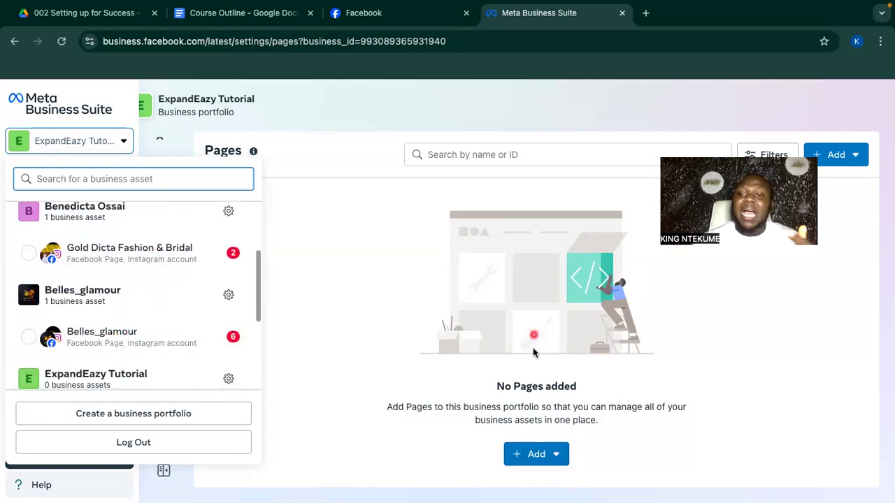
click(566, 455)
Recheck the portfolio list, then bring up the options for adding a Facebook Page.
click(565, 456)
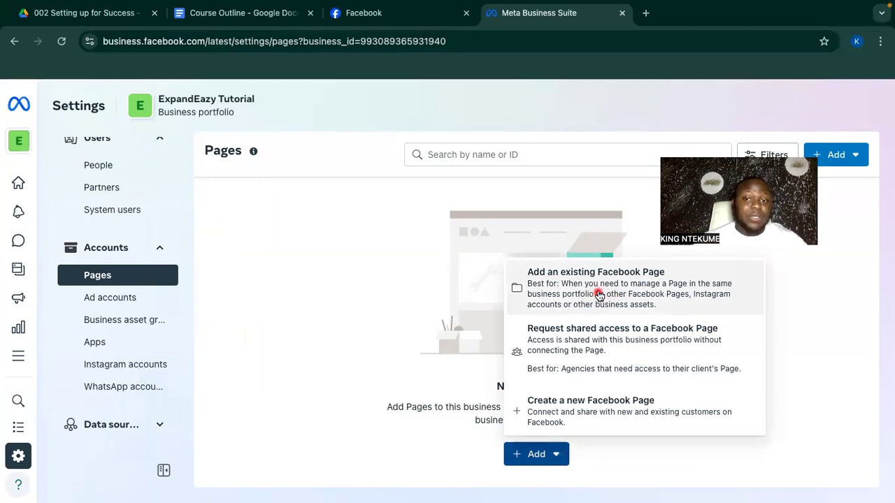
click(93, 142)
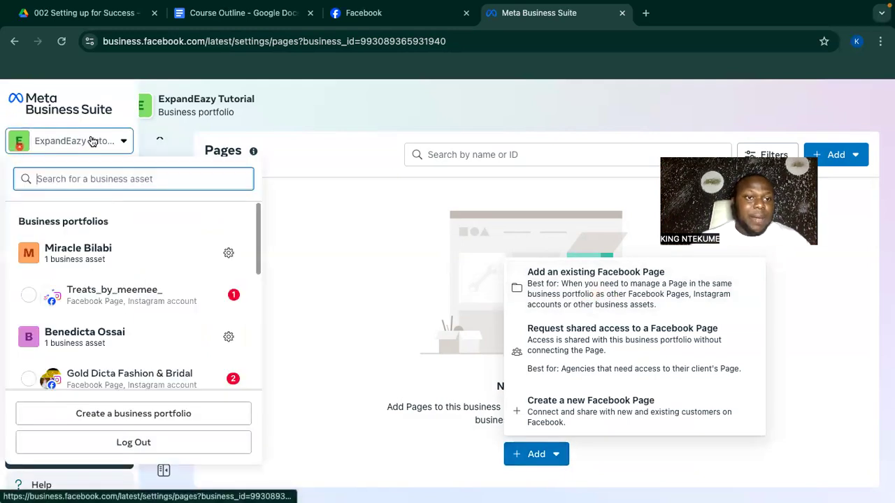
scroll(116, 322, down, 5)
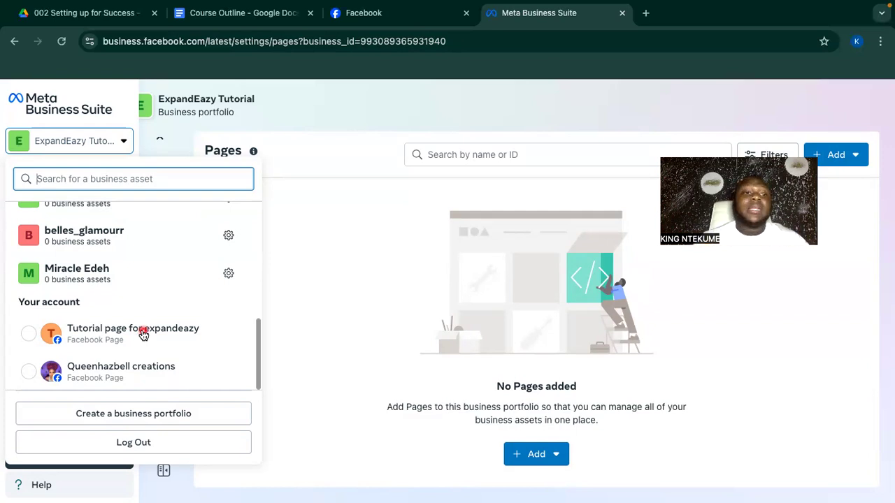
click(356, 310)
click(554, 461)
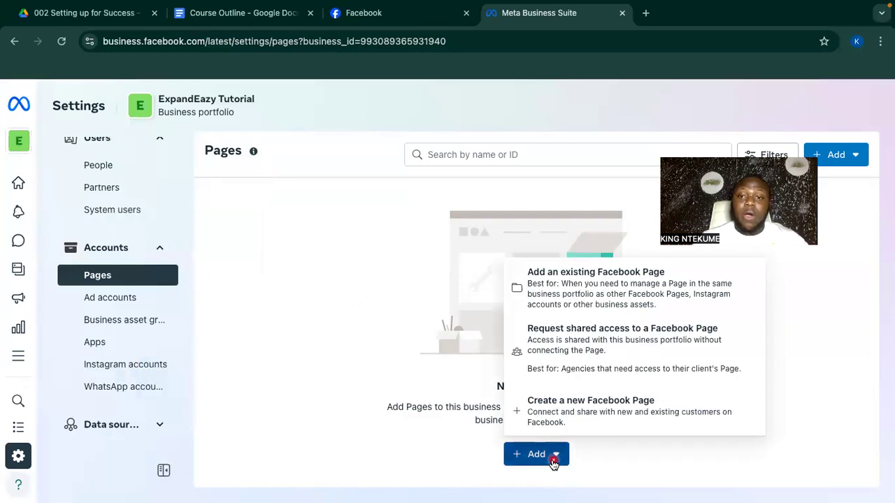
Search 'tut', select Tutorial page for expandeazy, agree to the terms and claim it.
click(612, 289)
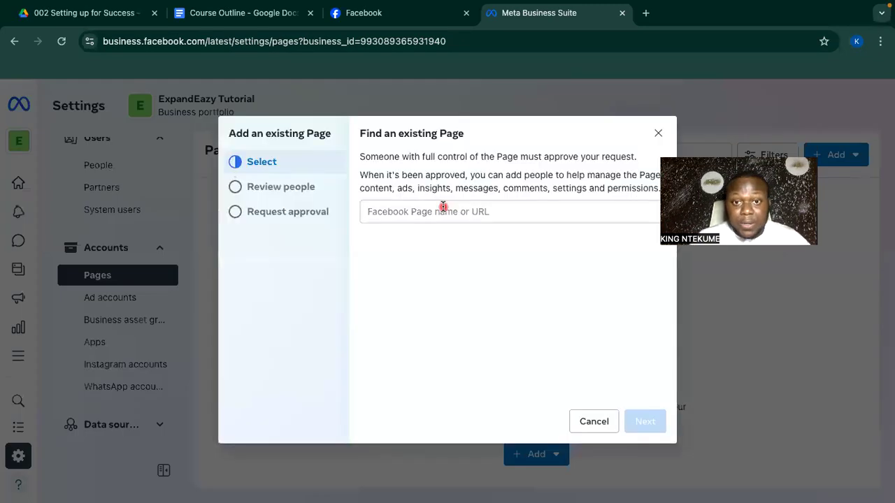
click(424, 214)
text(tut)
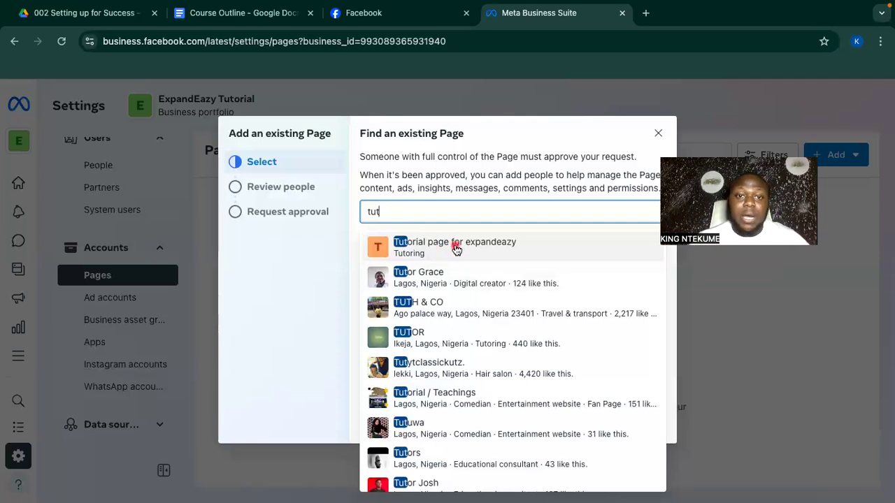
click(456, 246)
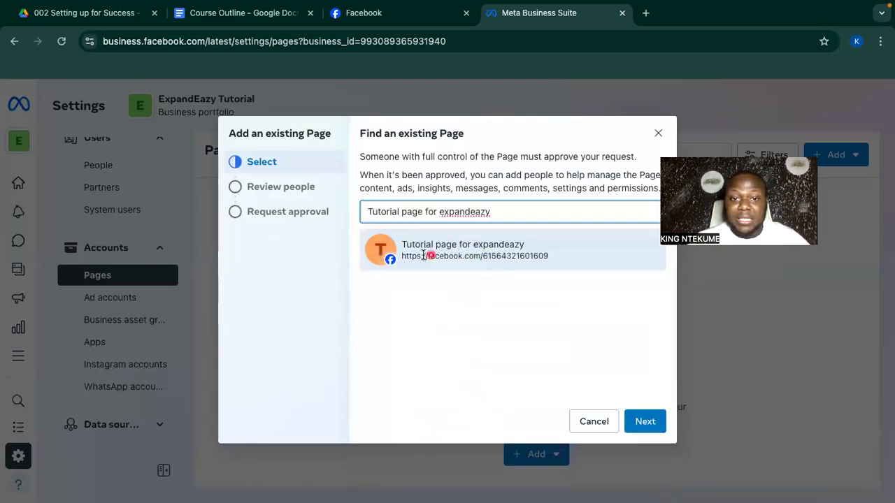
click(638, 423)
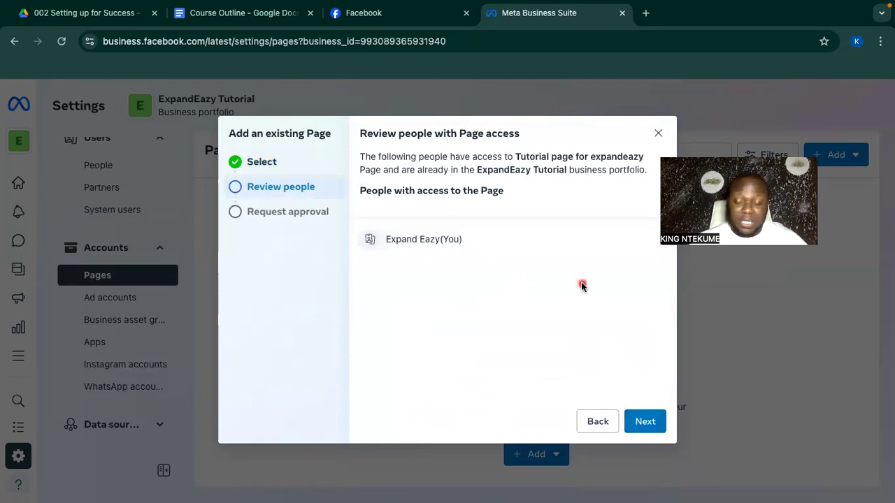
click(647, 422)
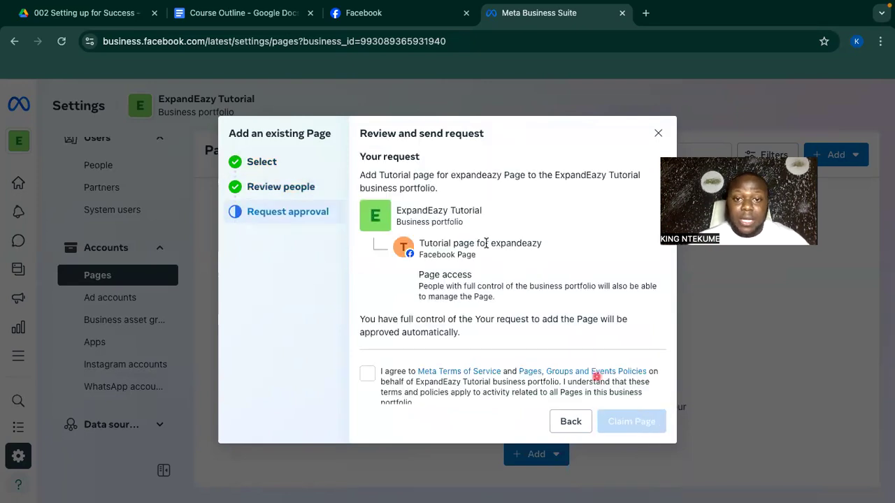
click(368, 374)
click(645, 421)
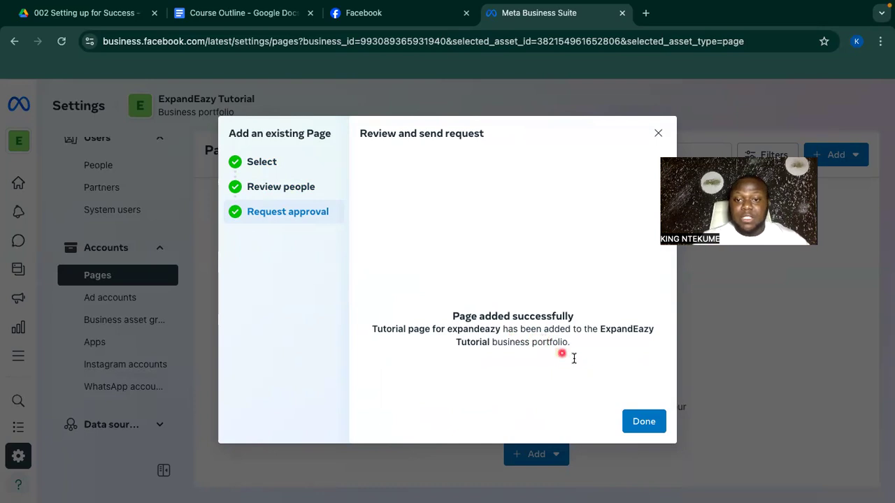
click(644, 422)
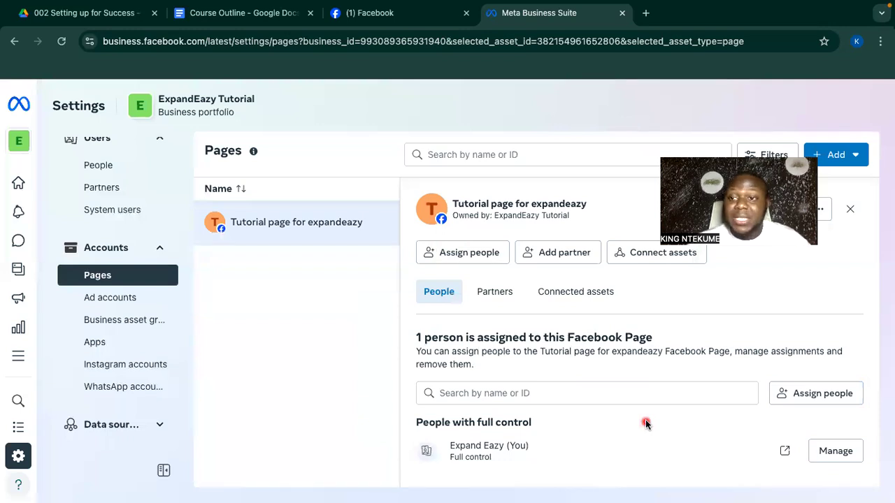
Start another existing-Page claim, search 'bell' and select Belles_glamour.
click(839, 163)
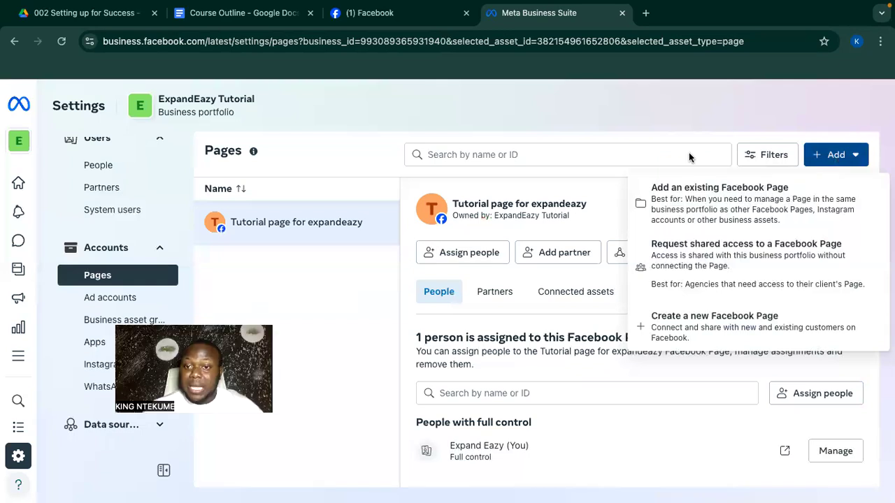
click(716, 211)
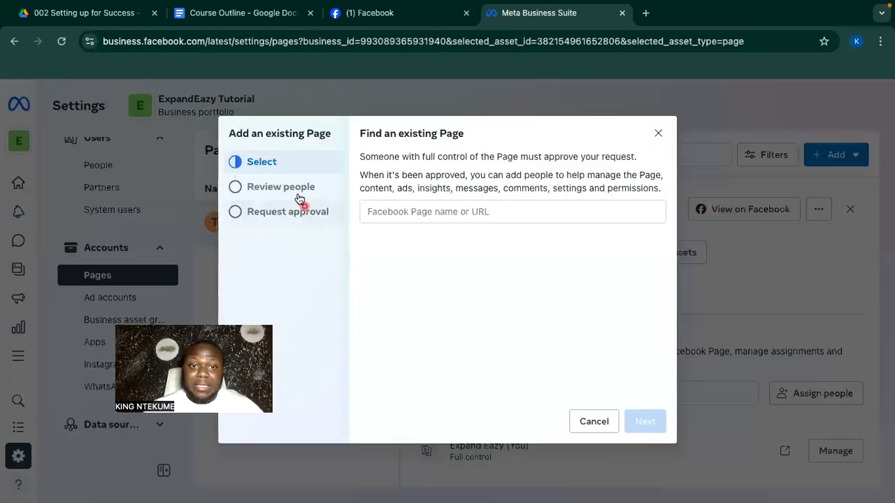
click(479, 211)
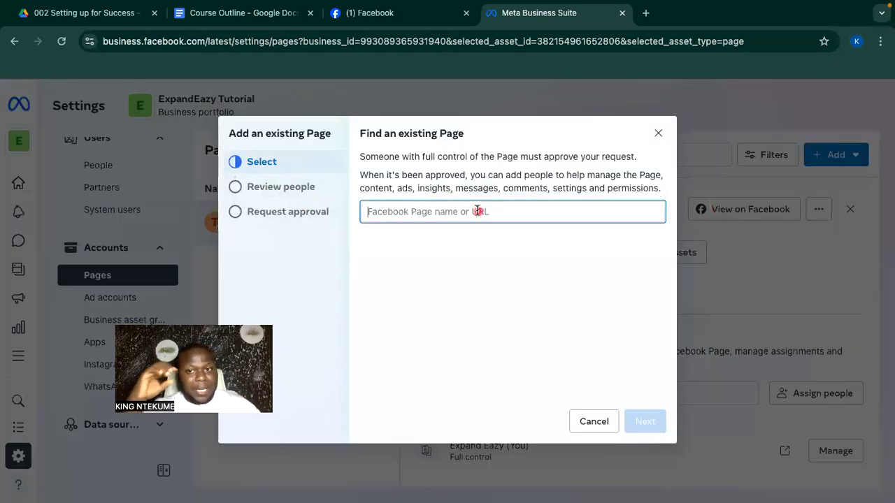
text(bell)
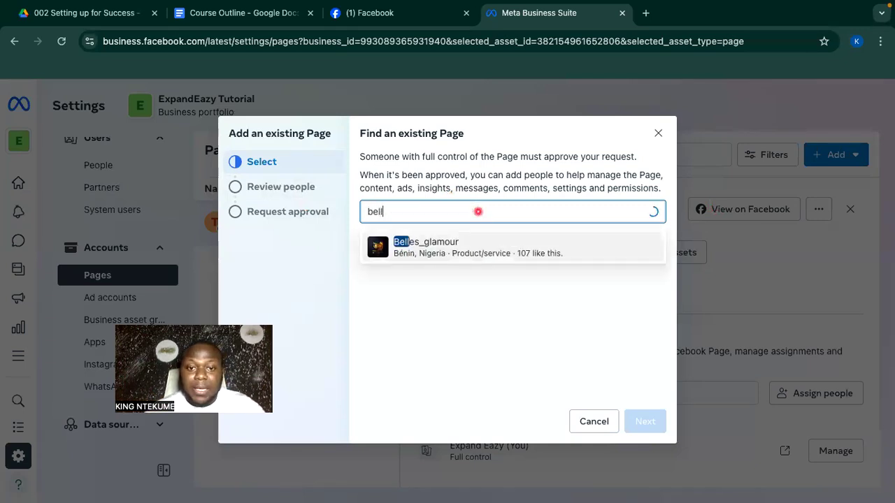
click(424, 255)
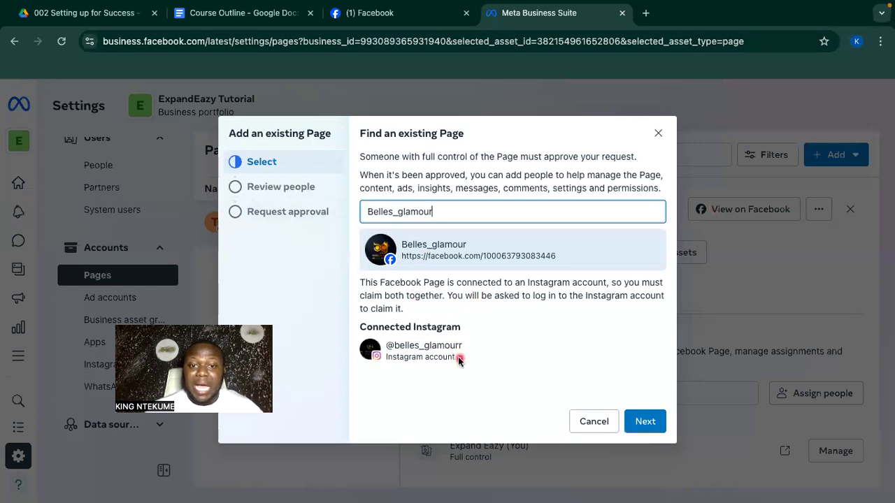
Agree to the terms and claim Belles_glamour together with its Instagram account.
click(644, 424)
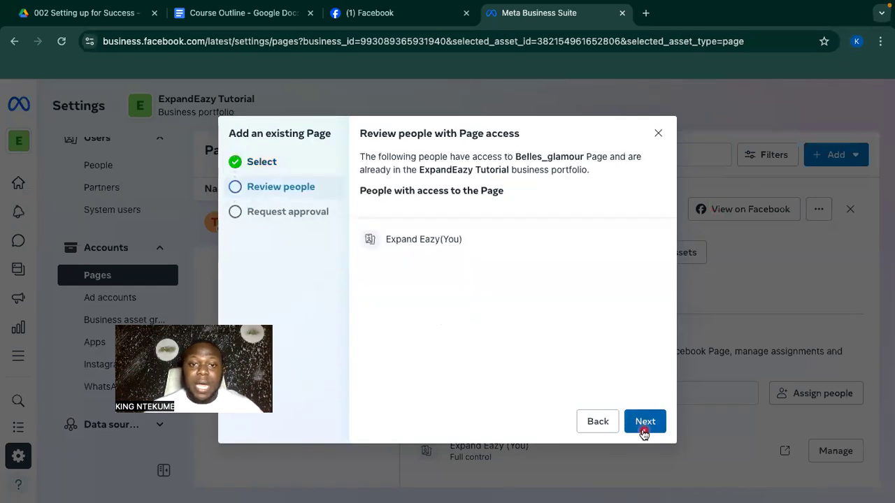
click(646, 422)
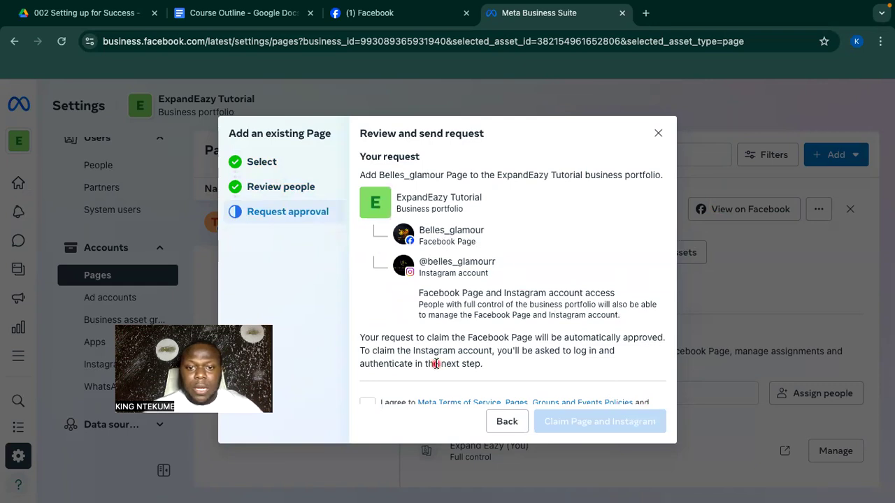
scroll(430, 368, down, 1)
click(365, 358)
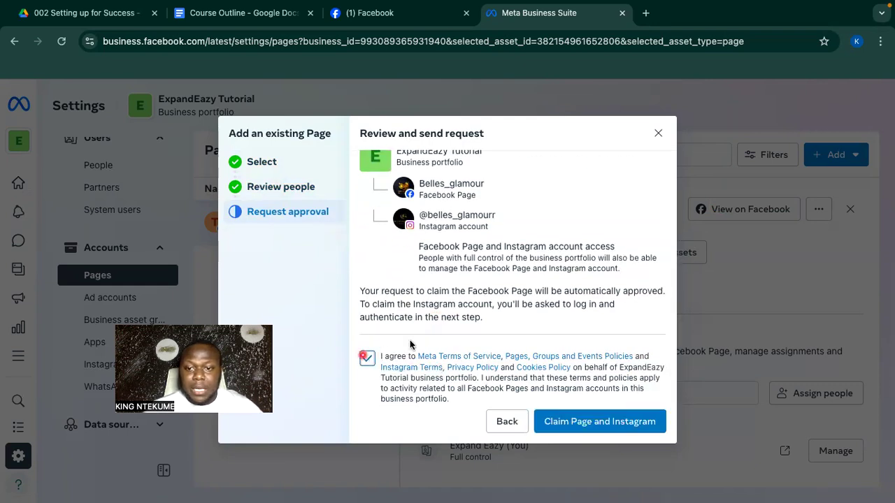
click(599, 424)
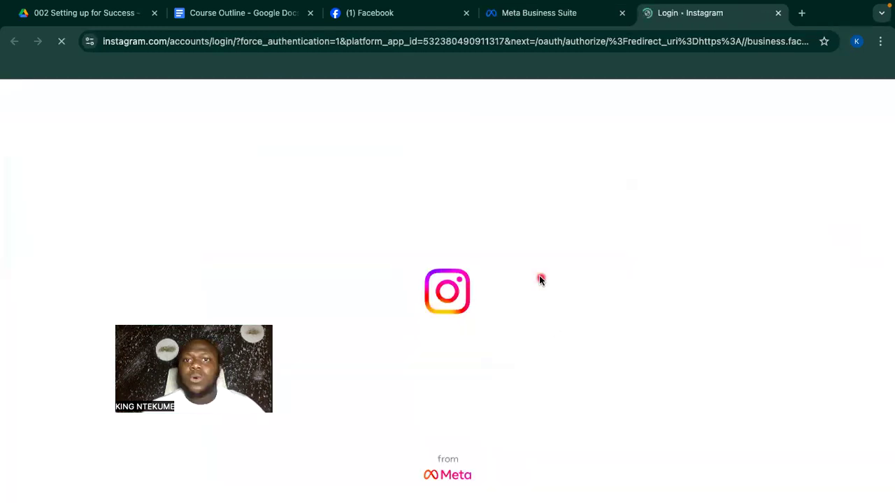
Close the Instagram login tab without signing in.
click(778, 14)
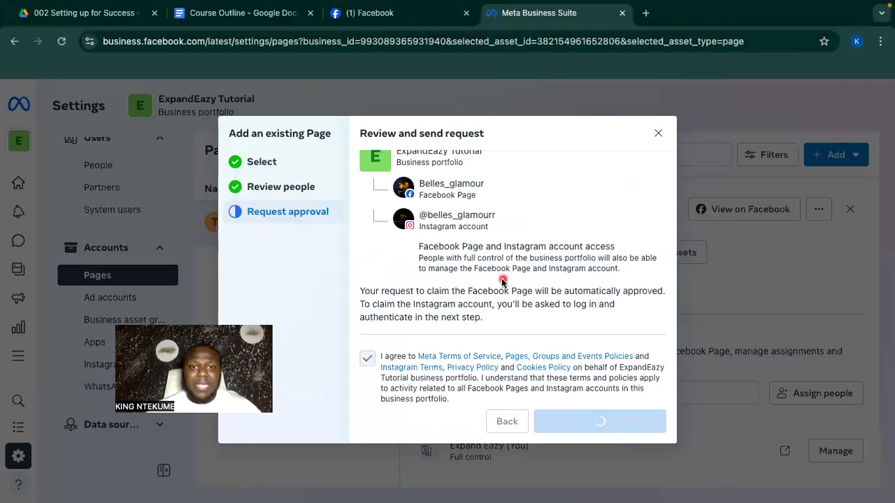
Close the Add an existing Page dialog to drop the Belles_glamour claim.
scroll(502, 281, up, 1)
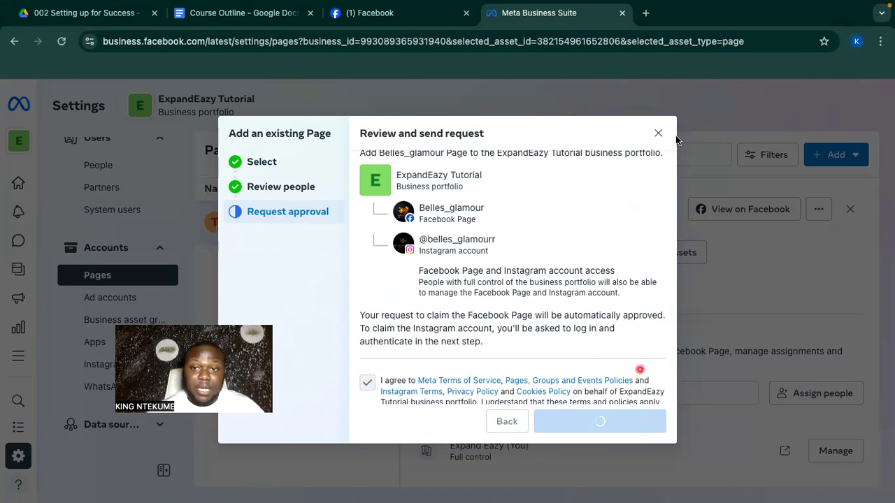
click(658, 135)
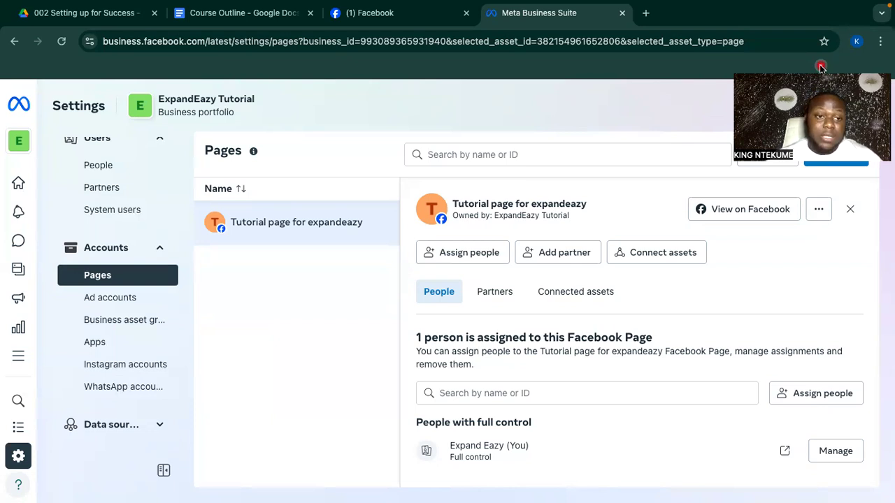
Go to the Ad accounts settings and show the options for adding an ad account.
click(120, 305)
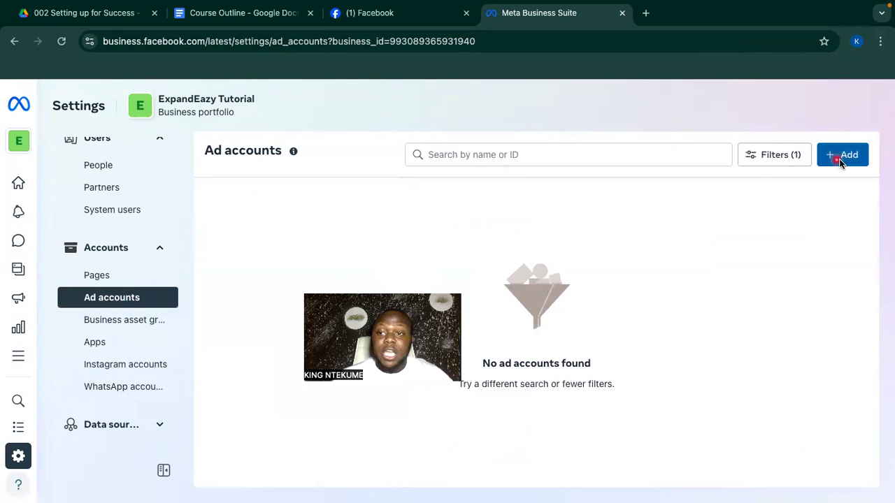
click(839, 158)
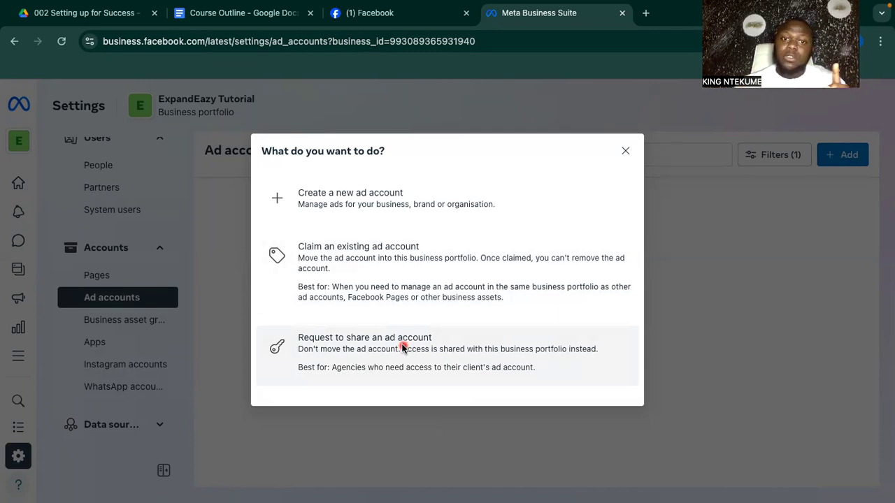
Create a new ad account named 'expandeazy ad account'.
click(382, 202)
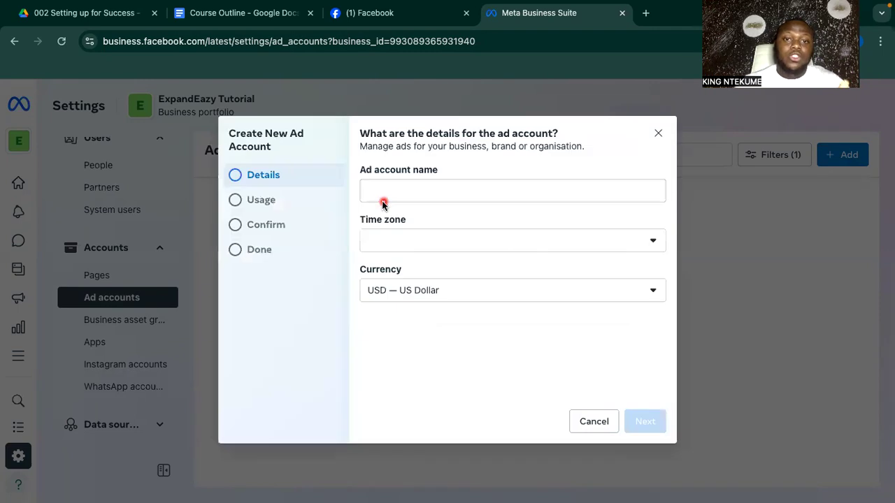
click(415, 189)
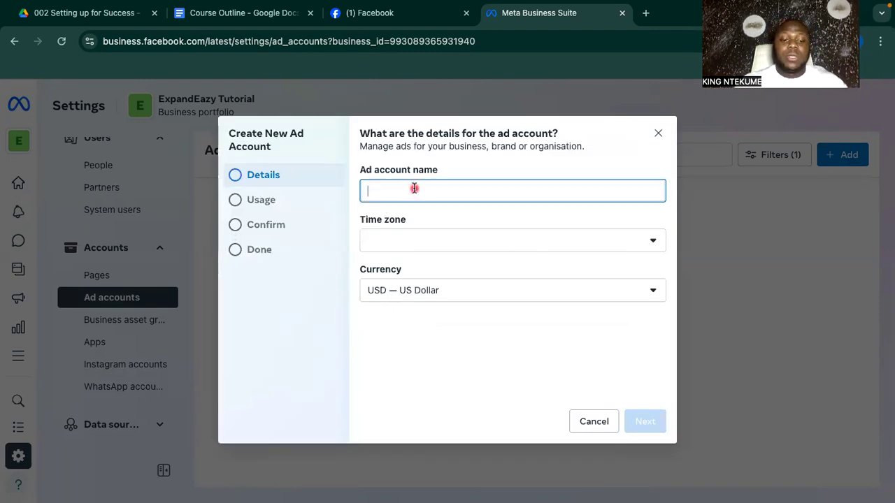
text(expandeaz)
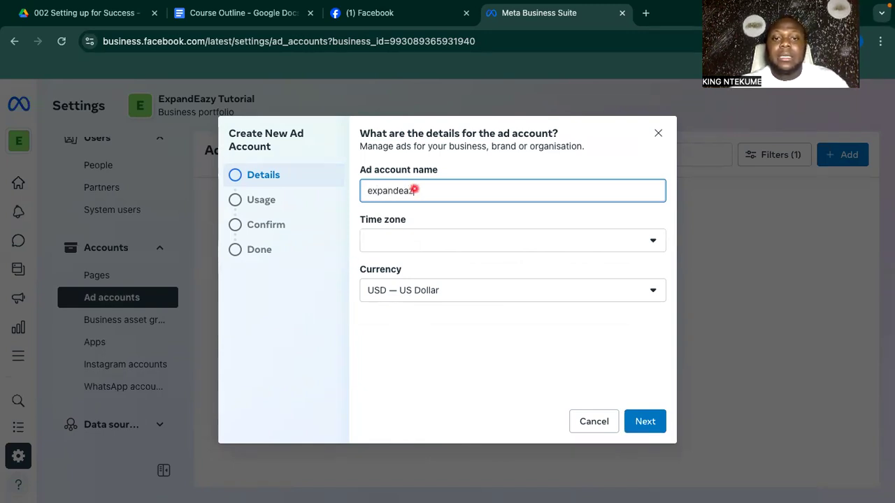
text(y ad account)
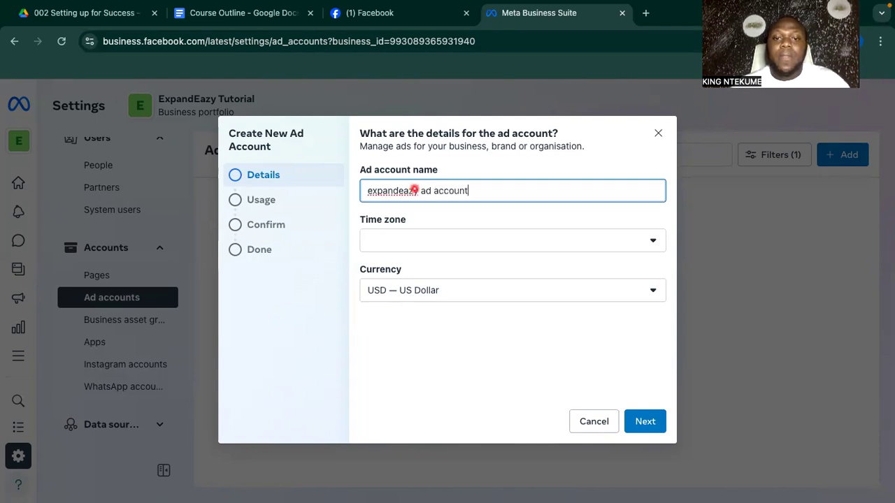
Set the ad account time zone to (GMT+01:00) Africa/Lagos.
click(420, 241)
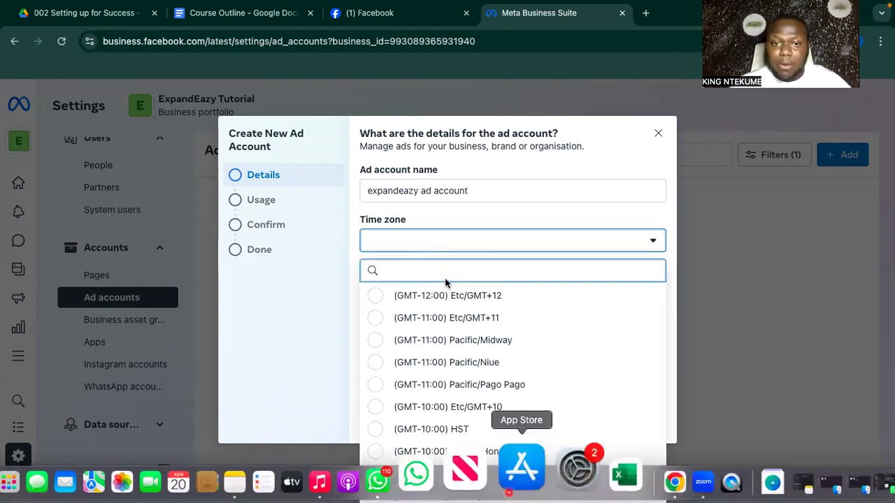
scroll(443, 342, down, 12)
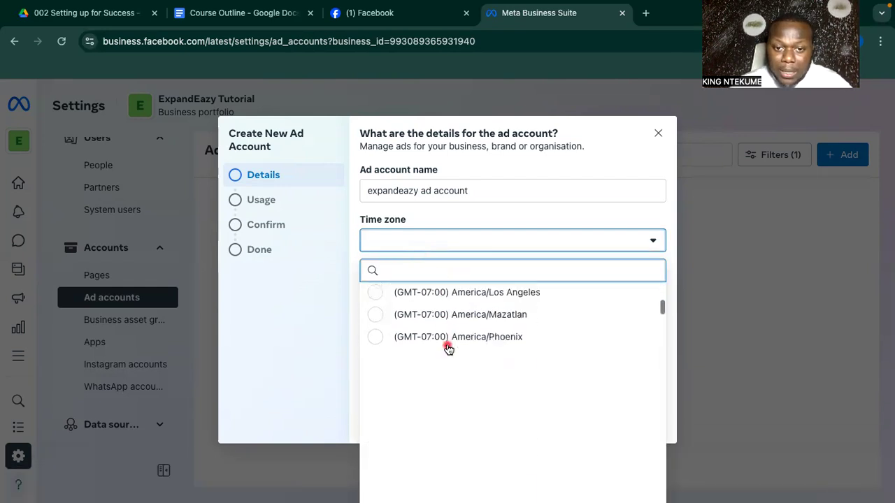
scroll(447, 348, down, 5)
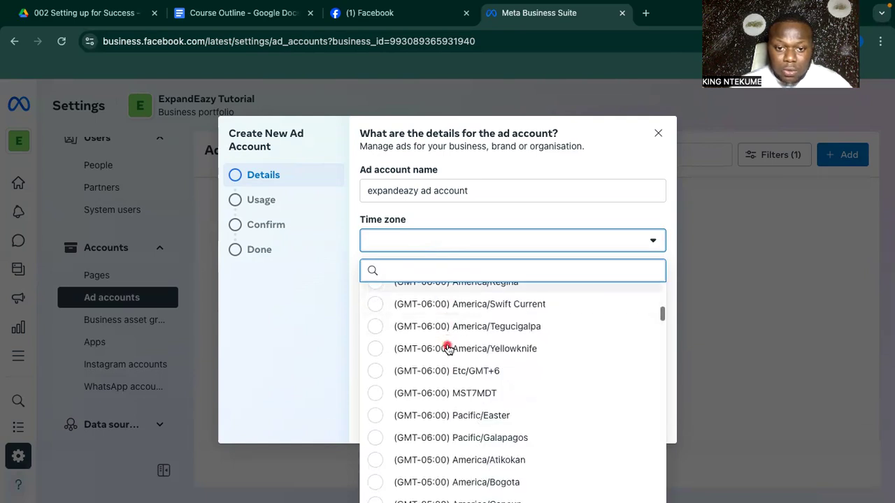
scroll(448, 347, up, 3)
scroll(447, 347, up, 9)
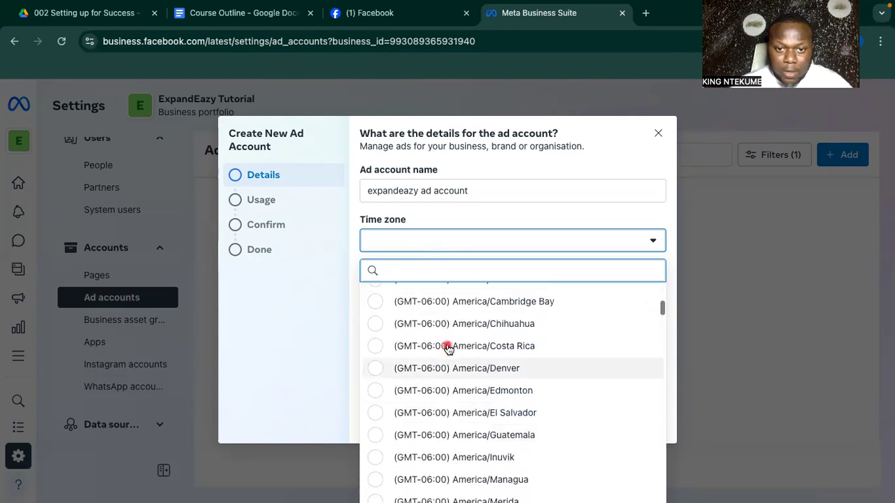
scroll(448, 348, up, 10)
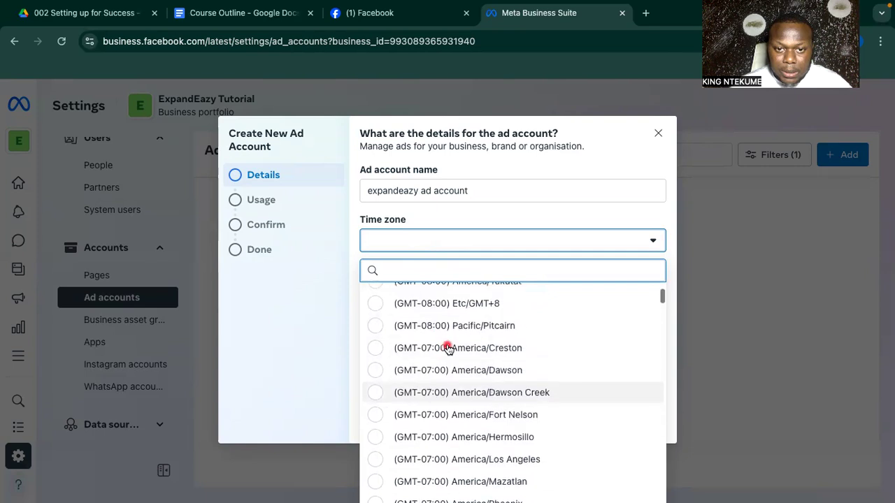
scroll(448, 347, down, 10)
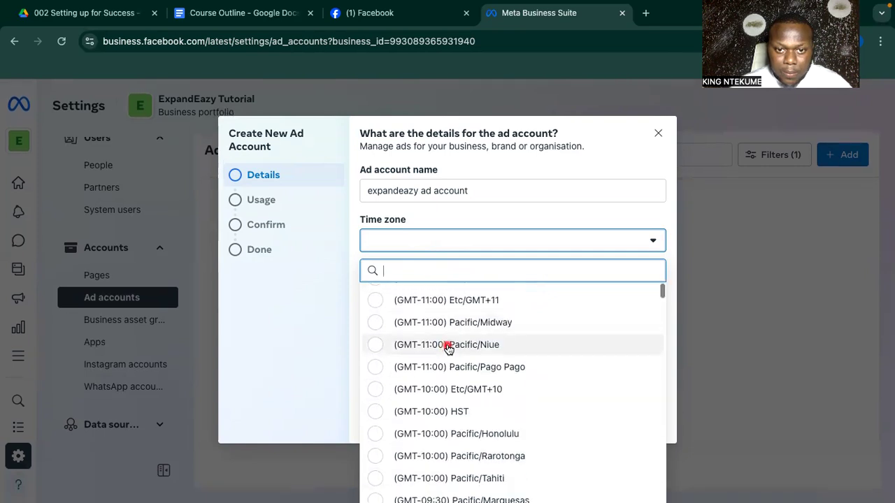
scroll(448, 347, down, 15)
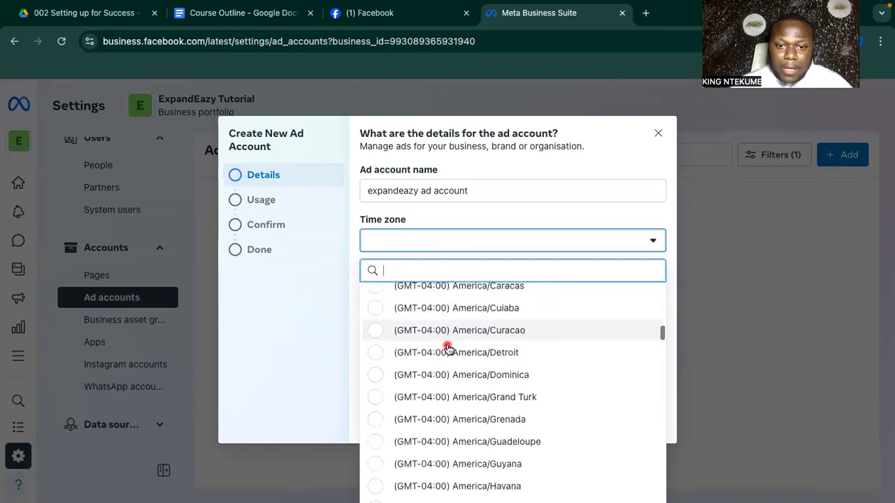
scroll(447, 347, down, 9)
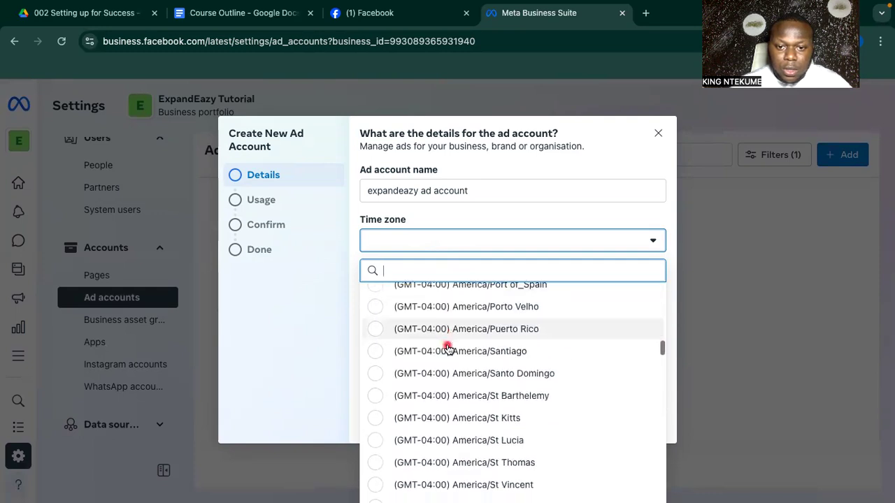
scroll(448, 348, down, 10)
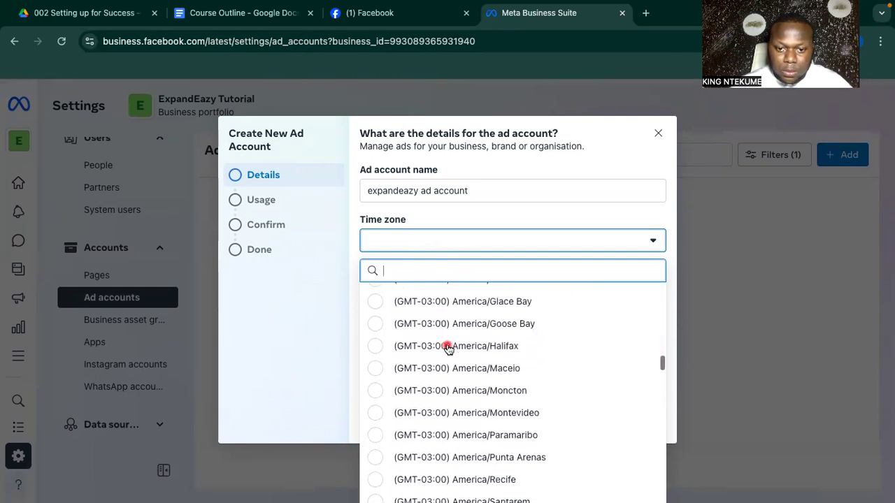
scroll(447, 348, down, 10)
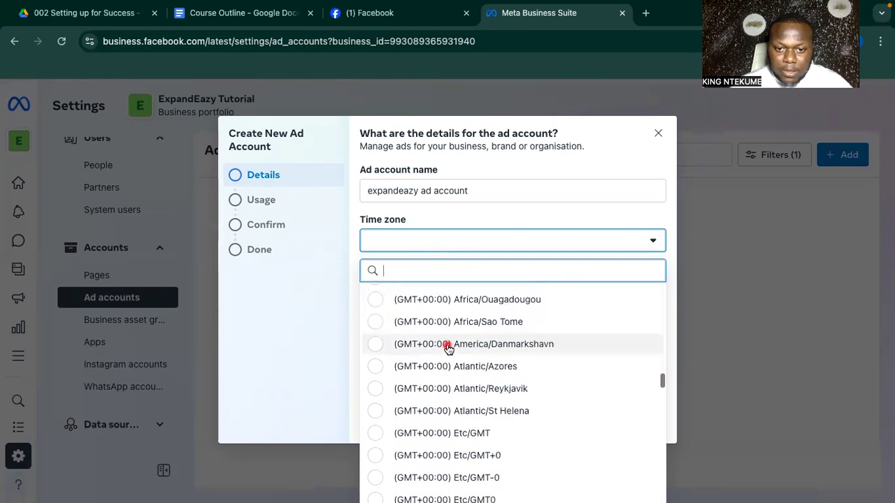
scroll(464, 404, down, 9)
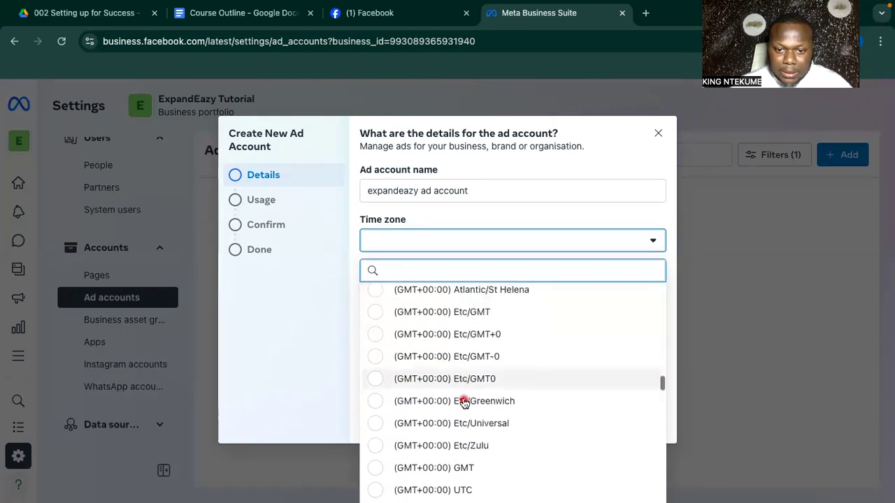
scroll(465, 403, down, 3)
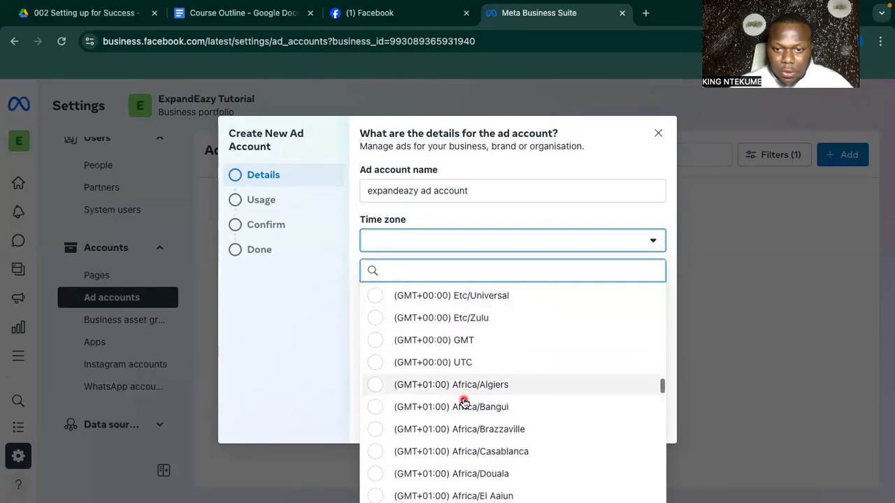
scroll(515, 380, down, 3)
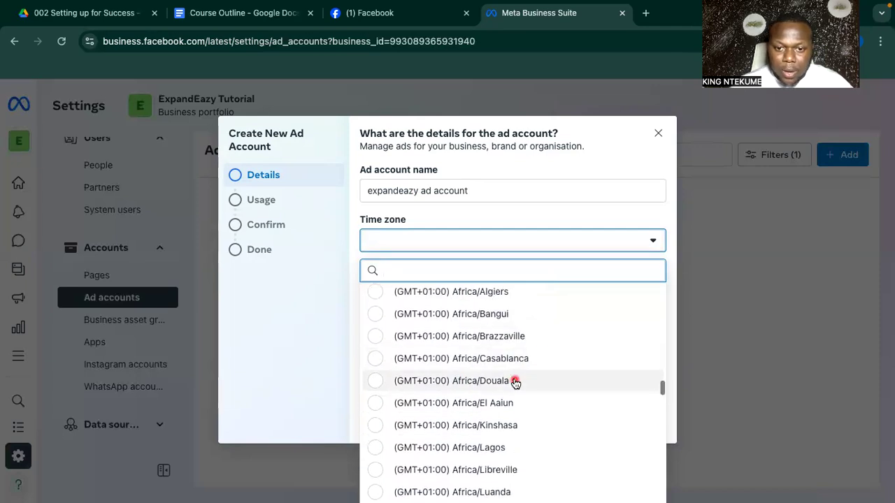
click(464, 448)
Set the ad account currency to NGN — Nigerian Naira.
click(468, 299)
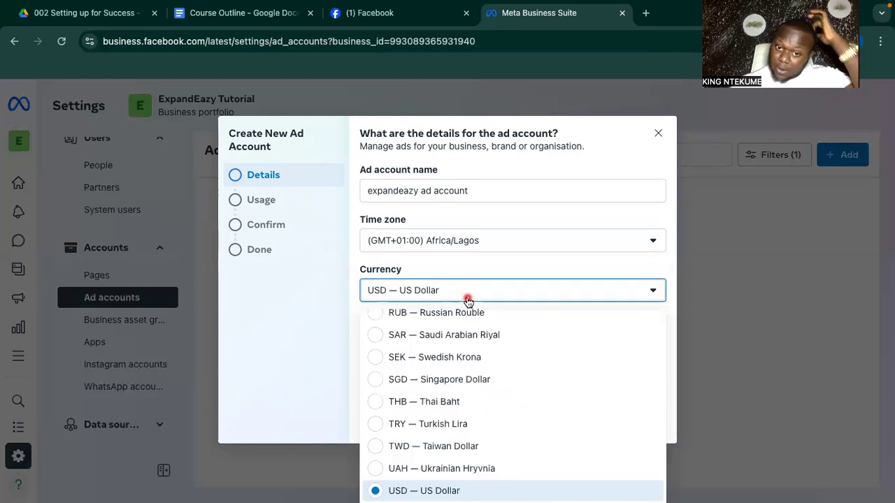
scroll(450, 417, up, 3)
scroll(450, 418, up, 8)
scroll(450, 418, down, 2)
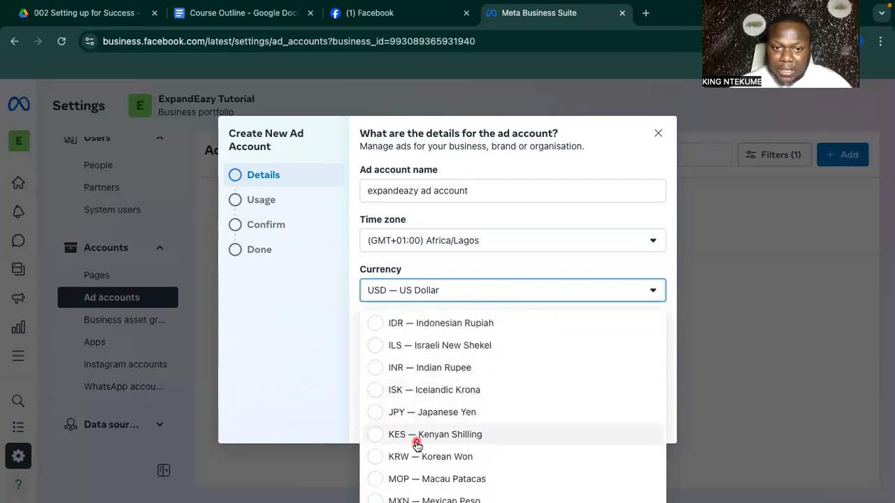
scroll(472, 396, up, 4)
scroll(472, 394, down, 4)
scroll(471, 394, down, 3)
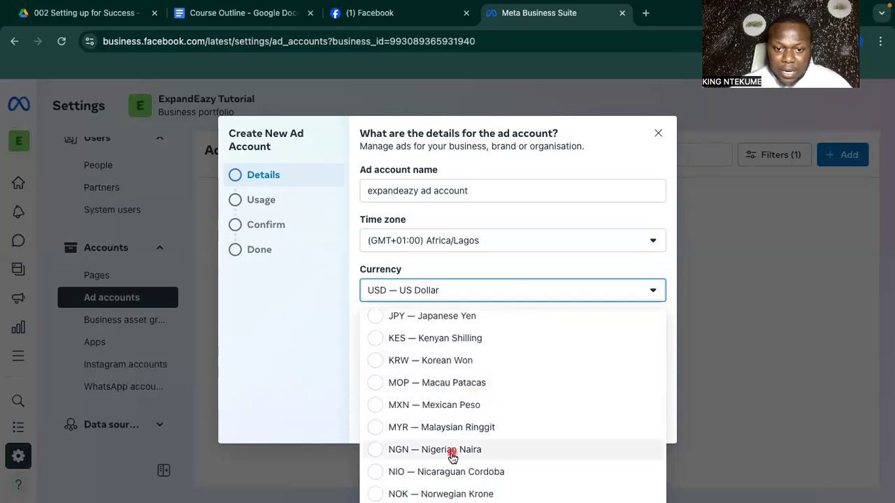
click(453, 451)
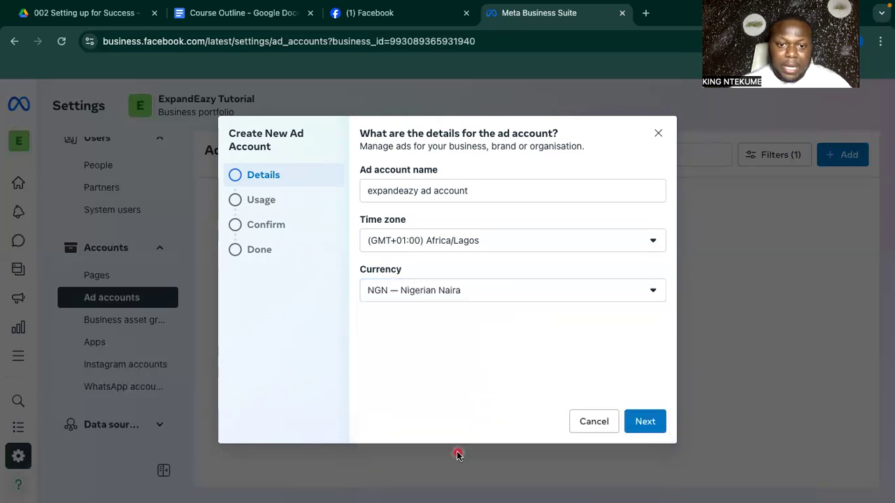
Browse the other currency options, keeping NGN — Nigerian Naira selected.
click(519, 294)
scroll(483, 361, up, 6)
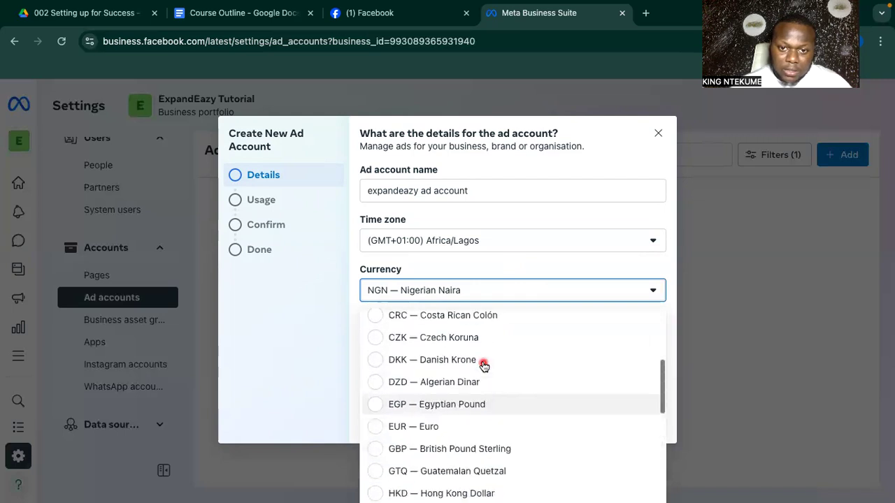
scroll(483, 365, up, 1)
scroll(483, 365, up, 1)
scroll(484, 365, up, 2)
scroll(483, 365, up, 3)
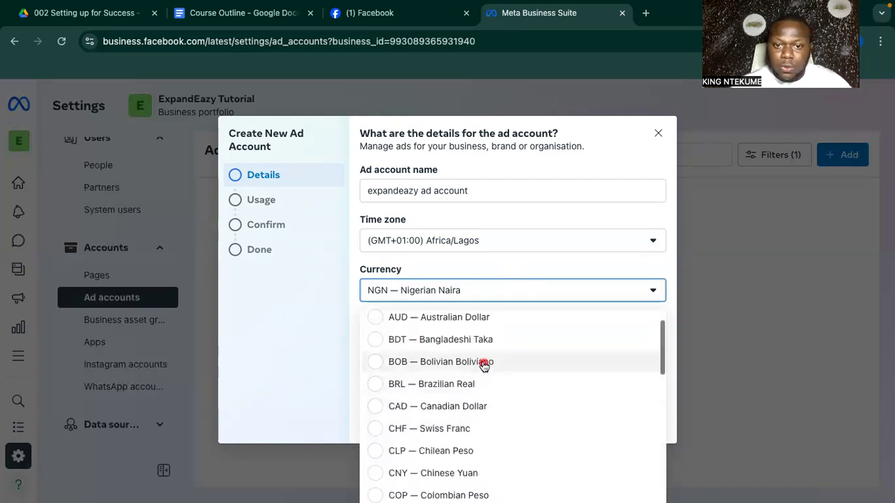
scroll(483, 365, down, 4)
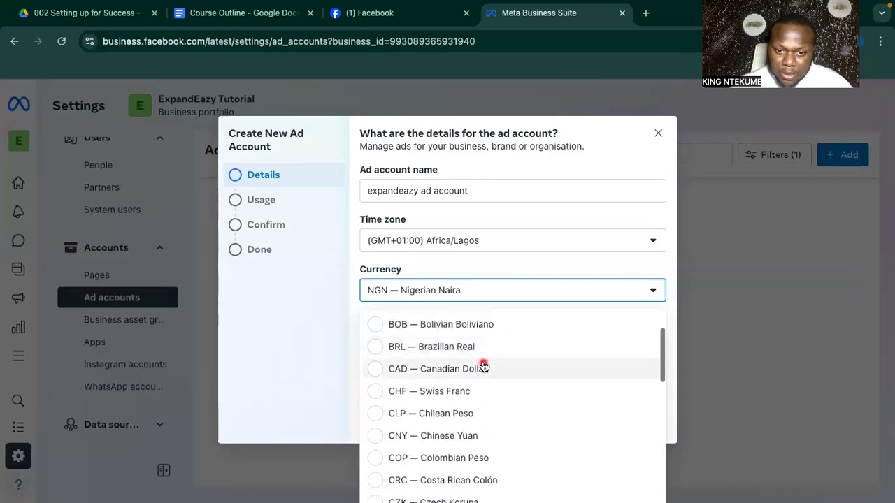
scroll(484, 366, down, 3)
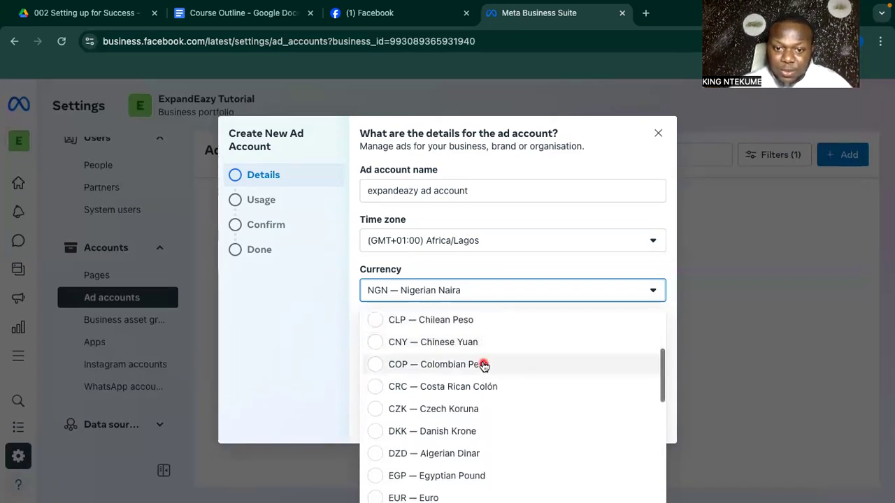
scroll(466, 384, down, 1)
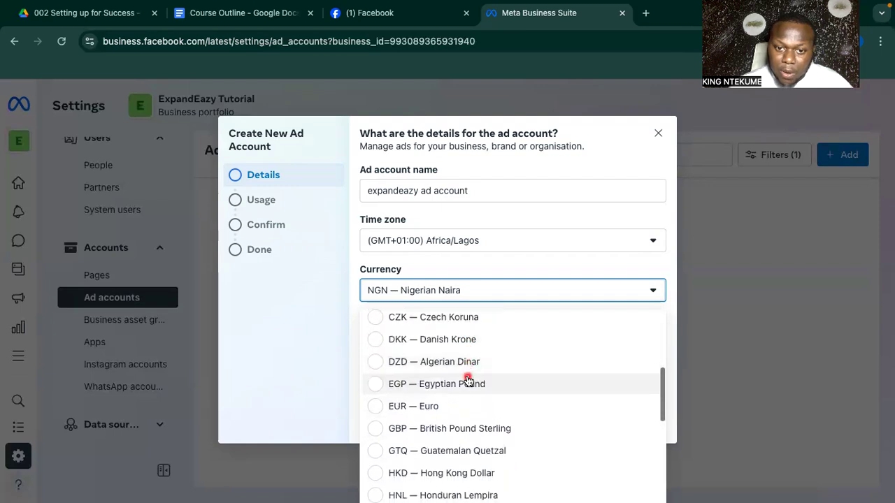
scroll(467, 382, down, 6)
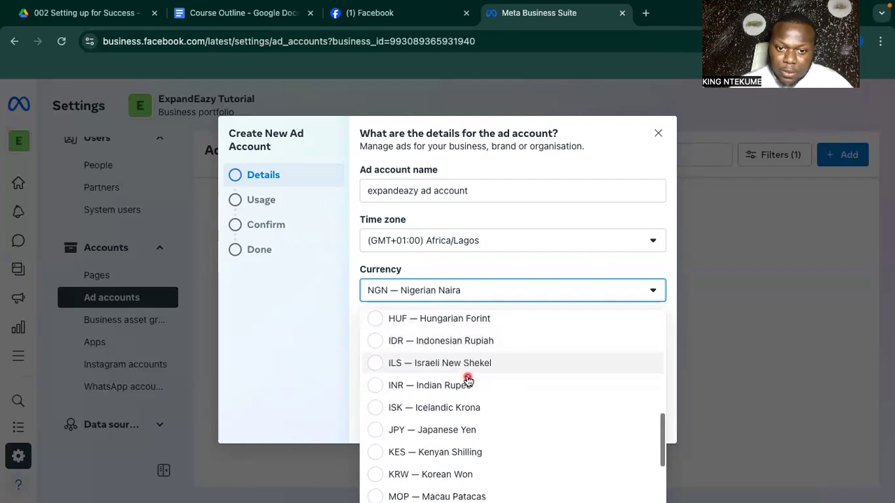
scroll(468, 381, down, 1)
scroll(487, 396, down, 1)
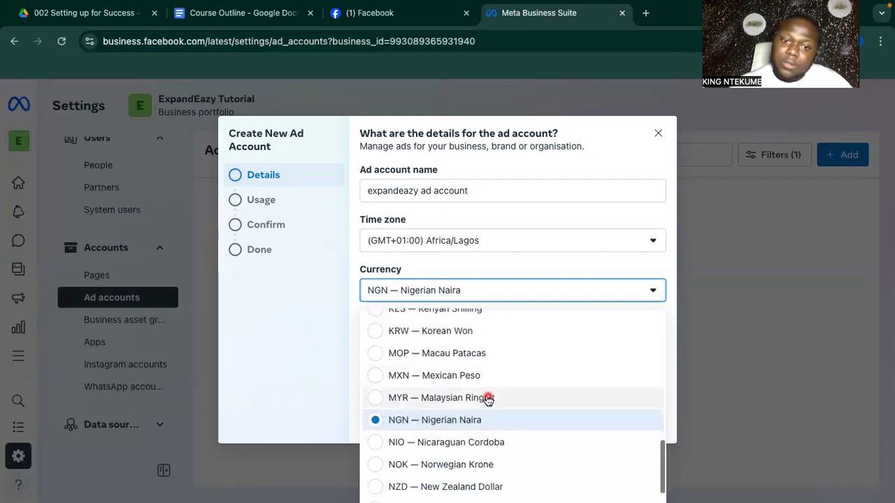
scroll(488, 398, down, 6)
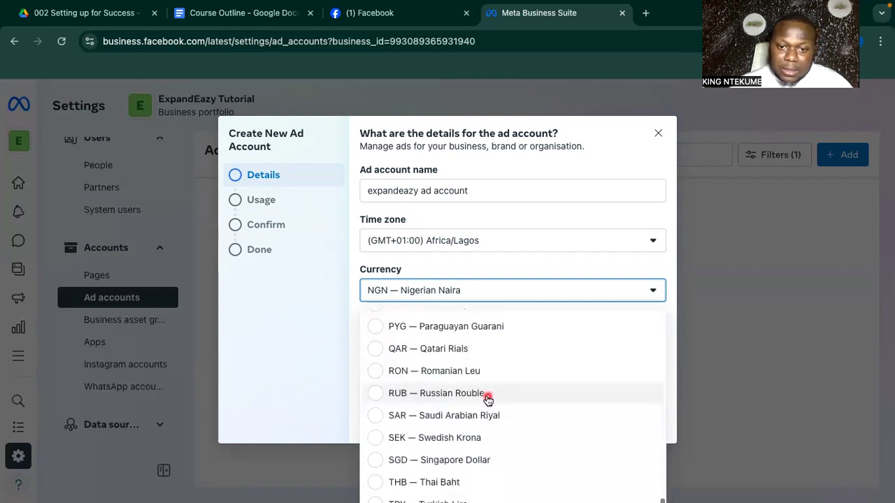
scroll(487, 398, down, 2)
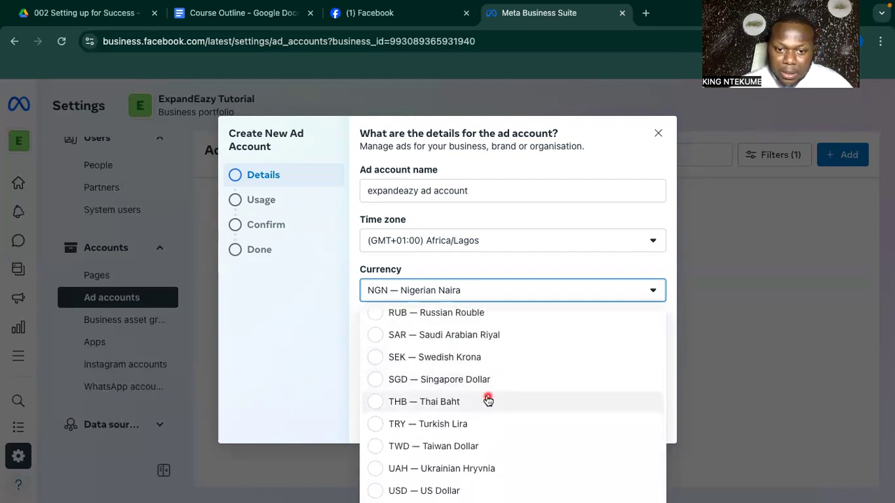
scroll(488, 400, up, 1)
scroll(488, 400, down, 1)
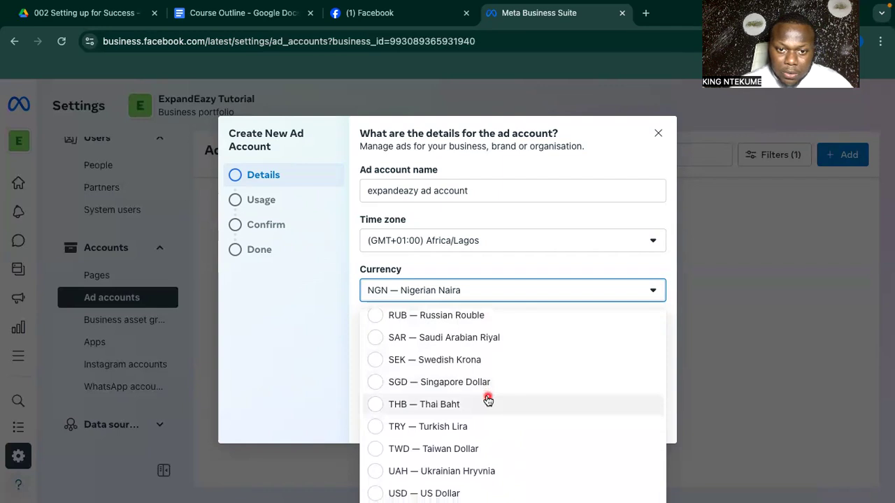
scroll(488, 400, down, 1)
scroll(488, 400, up, 3)
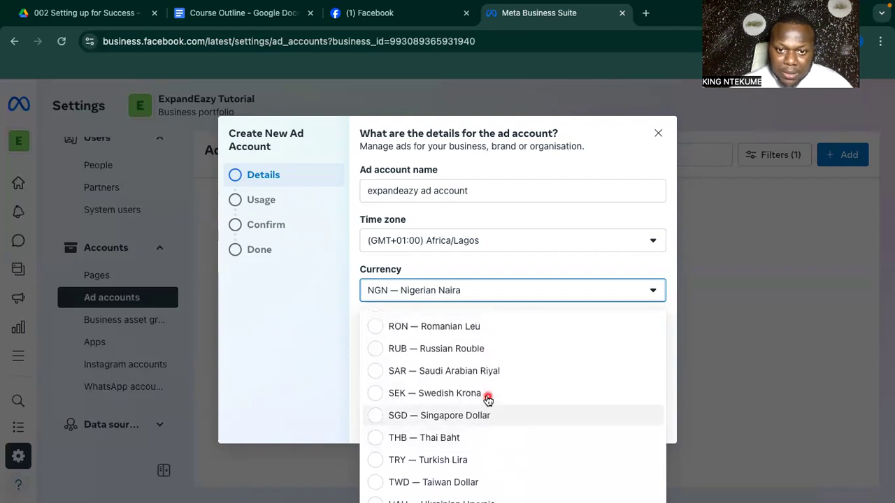
scroll(488, 400, up, 2)
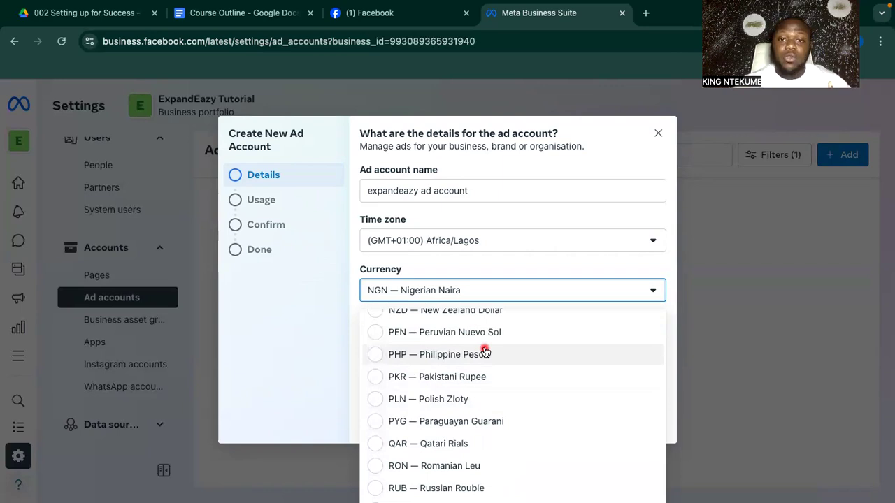
click(348, 337)
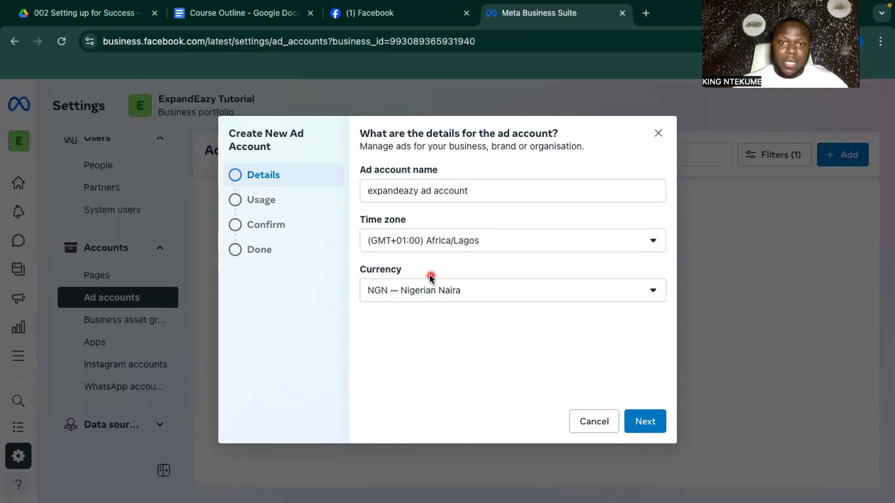
click(478, 289)
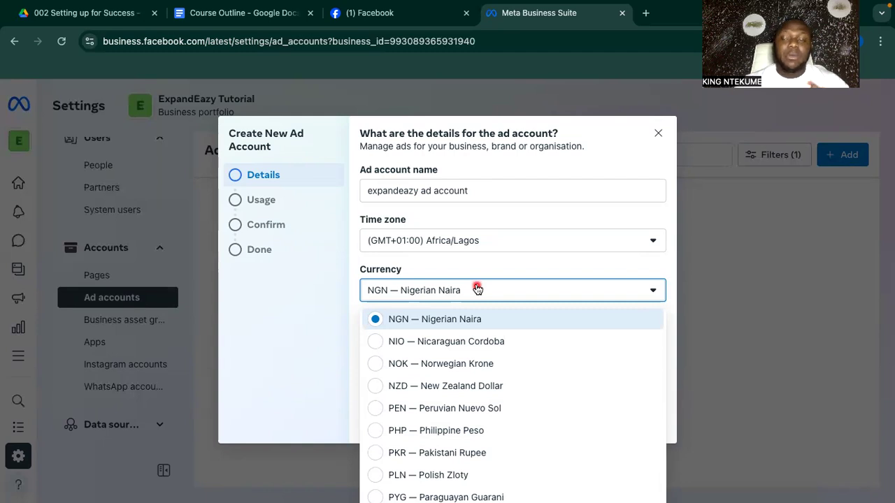
click(477, 289)
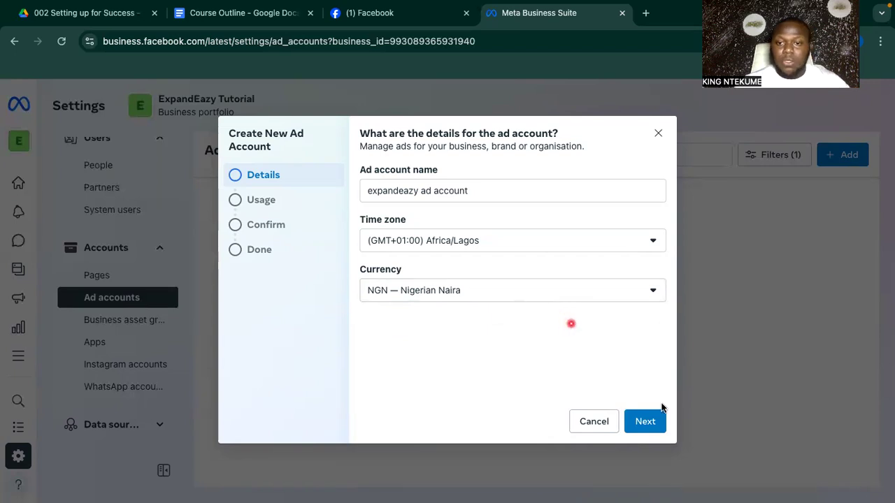
Set the new ad account's usage to My business and continue to the Confirm step.
click(648, 421)
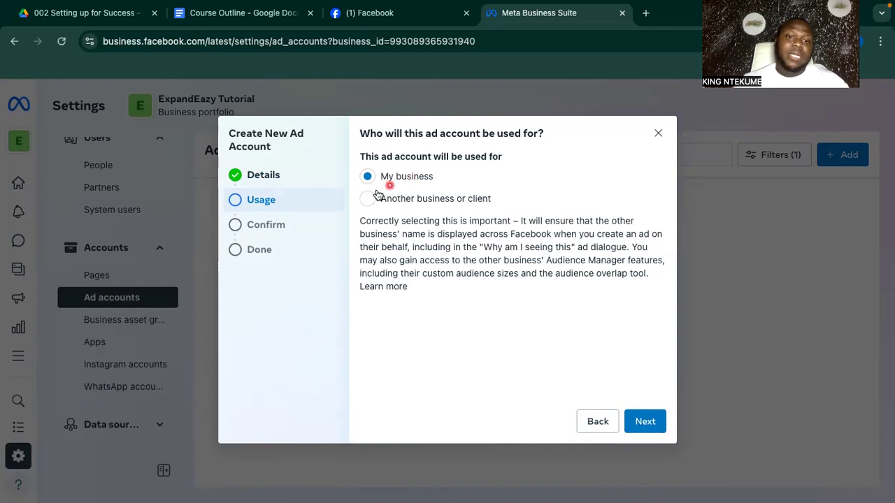
click(367, 199)
click(421, 227)
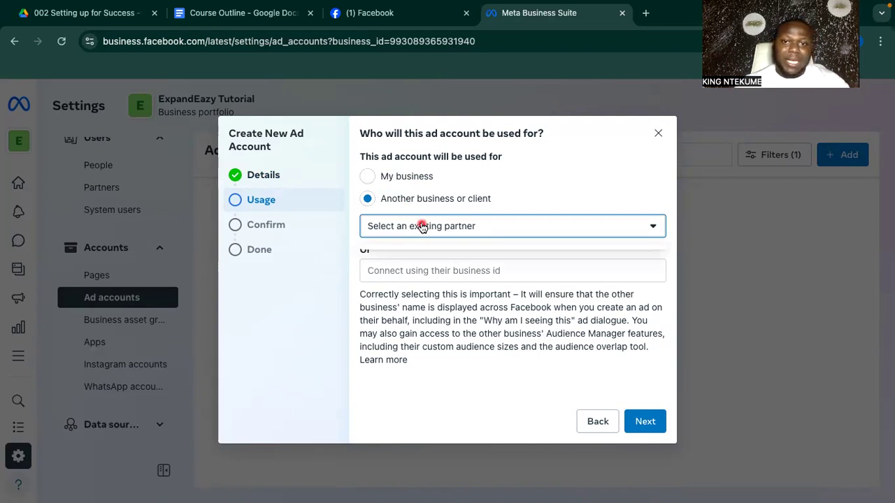
click(378, 180)
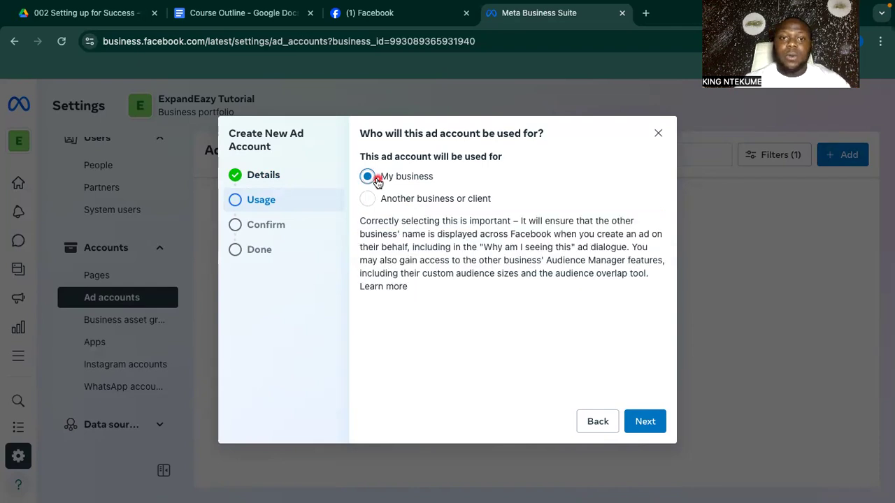
click(653, 425)
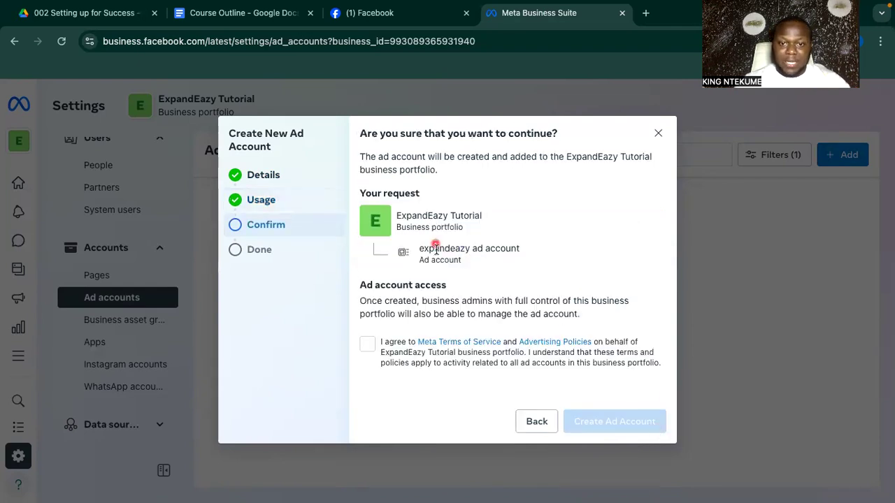
Agree to Meta Terms, create the expandeazy ad account and finish the wizard.
click(367, 343)
click(621, 421)
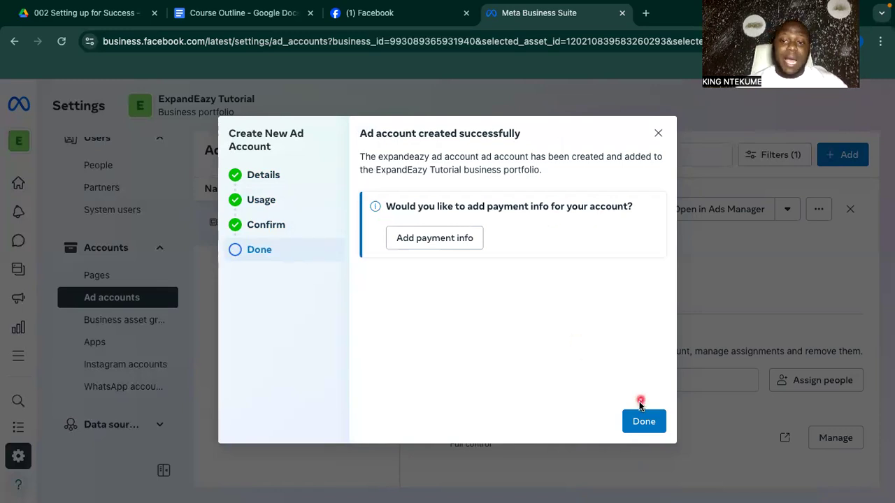
click(644, 422)
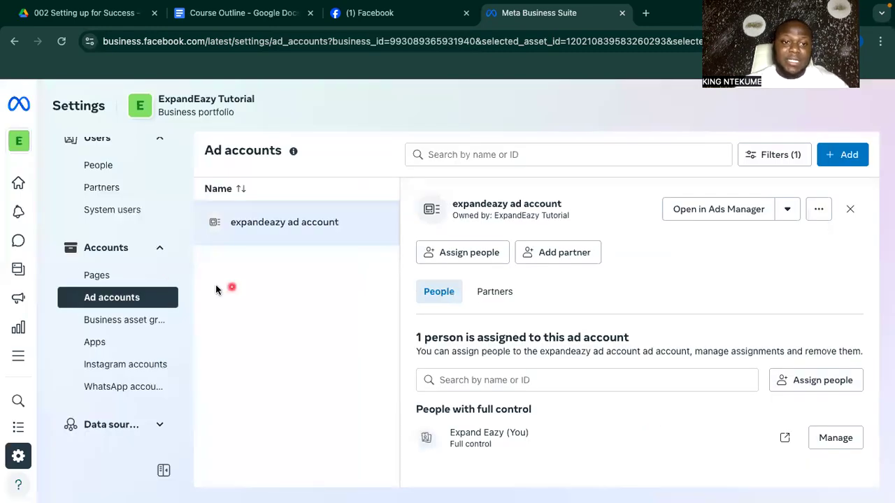
Check the Tutorial page and expandeazy ad account, then view the empty Instagram accounts section.
click(103, 278)
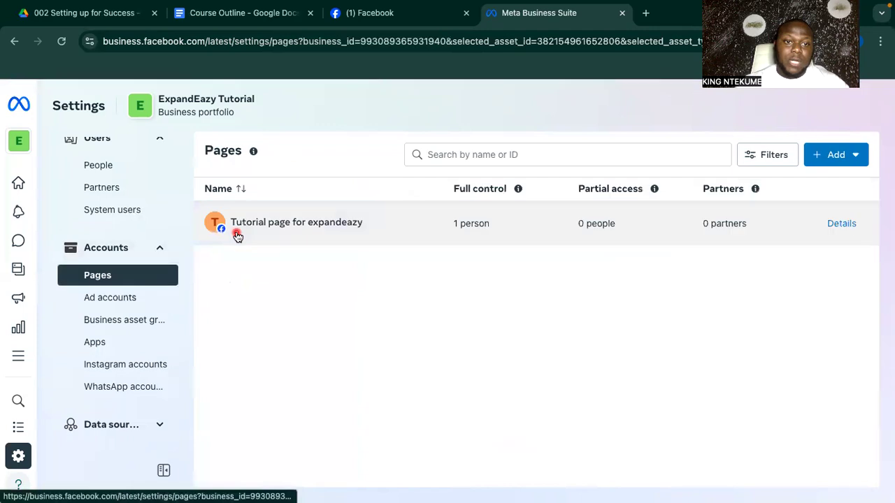
click(268, 235)
click(112, 298)
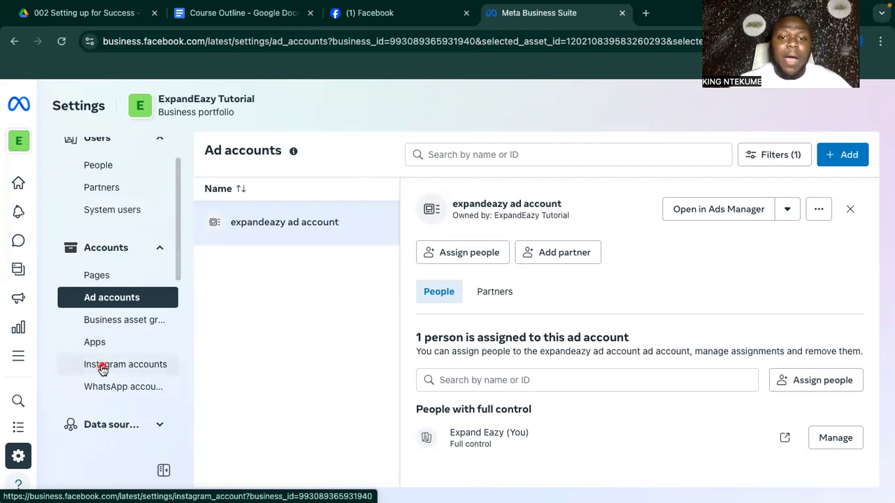
click(101, 368)
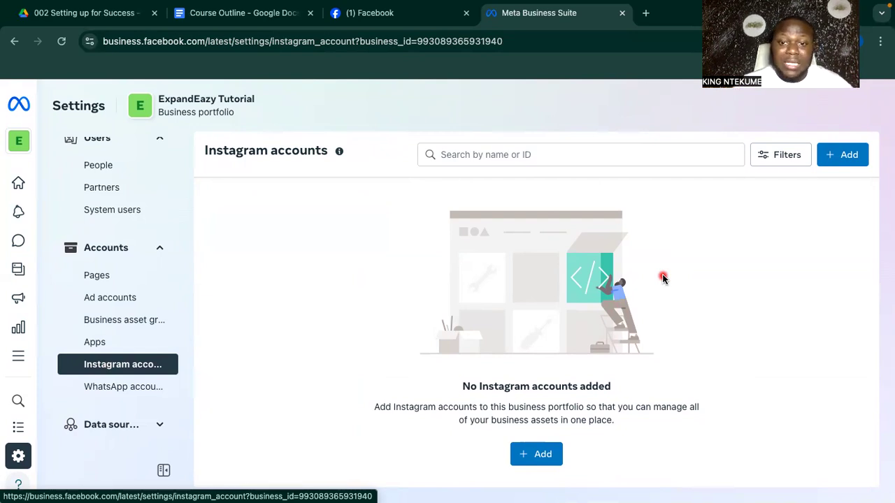
Add an Instagram account, agree to the Claim dialog's terms and proceed to Instagram login.
click(526, 458)
scroll(460, 290, down, 1)
scroll(466, 299, up, 1)
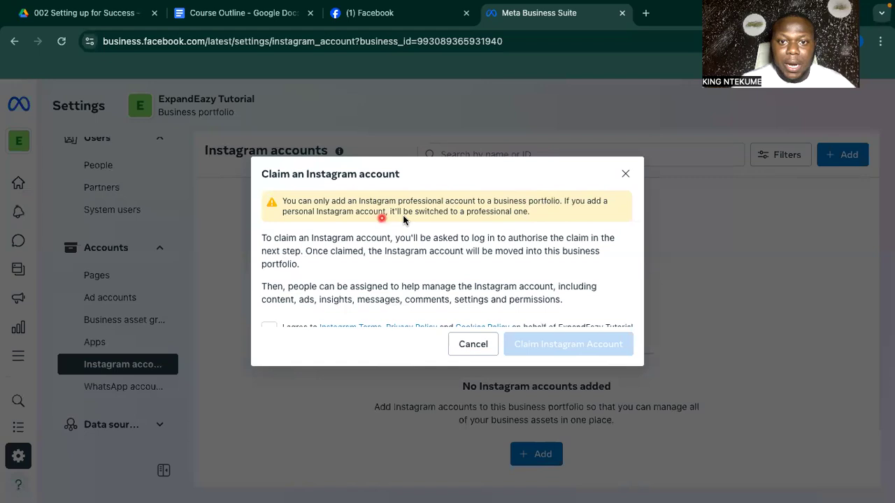
scroll(527, 228, down, 1)
scroll(527, 228, up, 1)
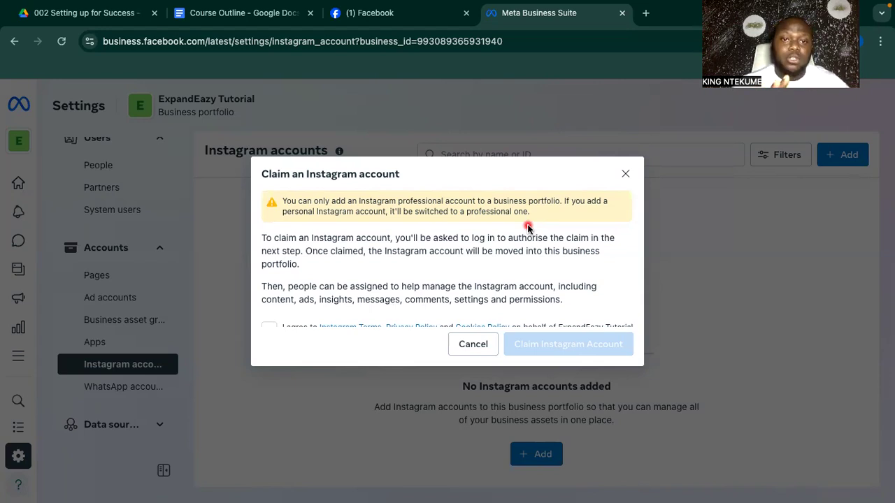
scroll(483, 283, down, 2)
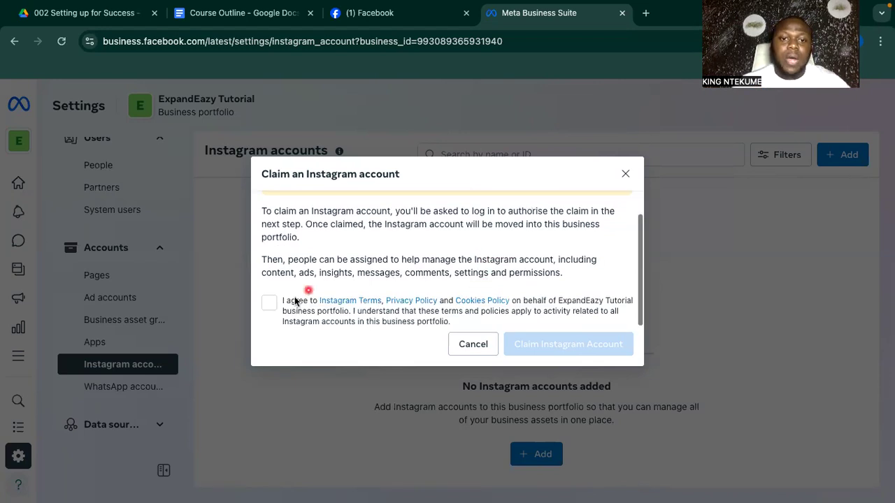
click(270, 302)
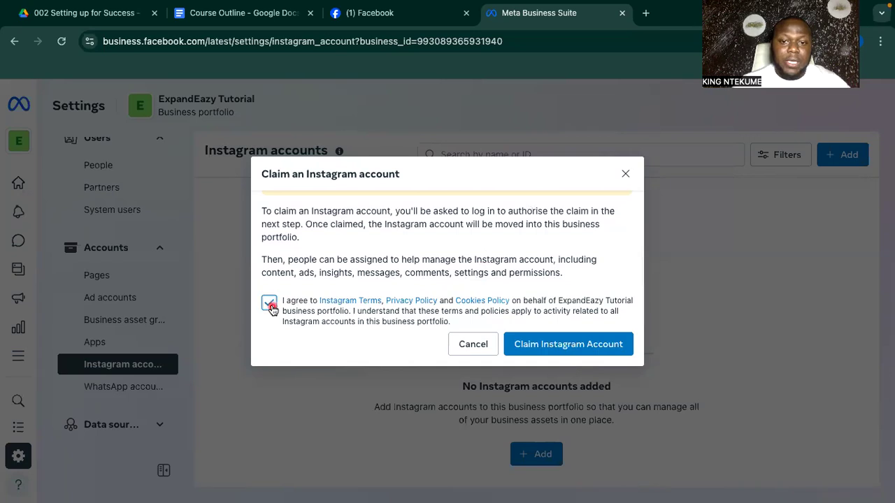
click(581, 344)
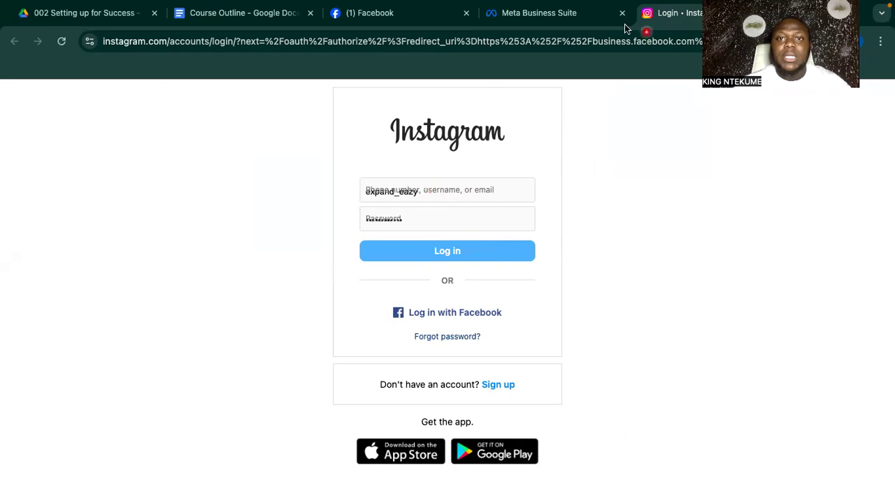
Return to Business Suite, cancel the Instagram claim, and view the WhatsApp accounts section.
click(540, 16)
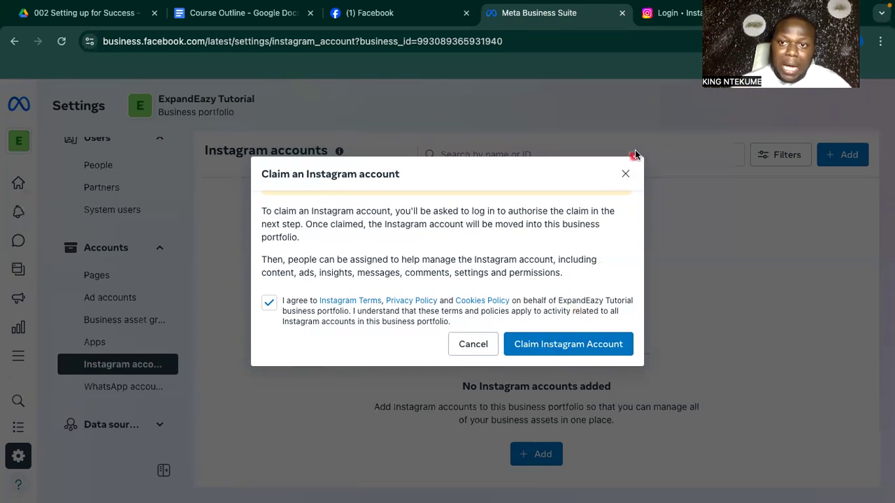
click(625, 173)
click(110, 387)
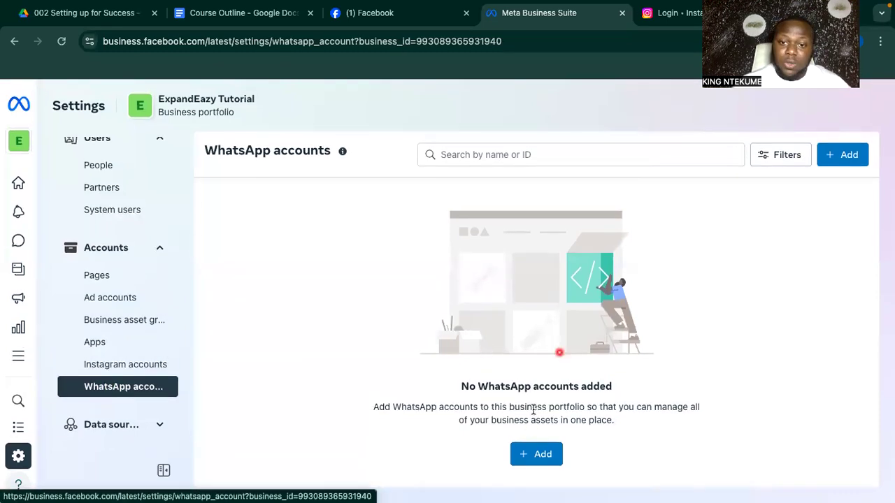
Start linking a WhatsApp Business account and choose Nigeria's NG +234 country code.
click(527, 453)
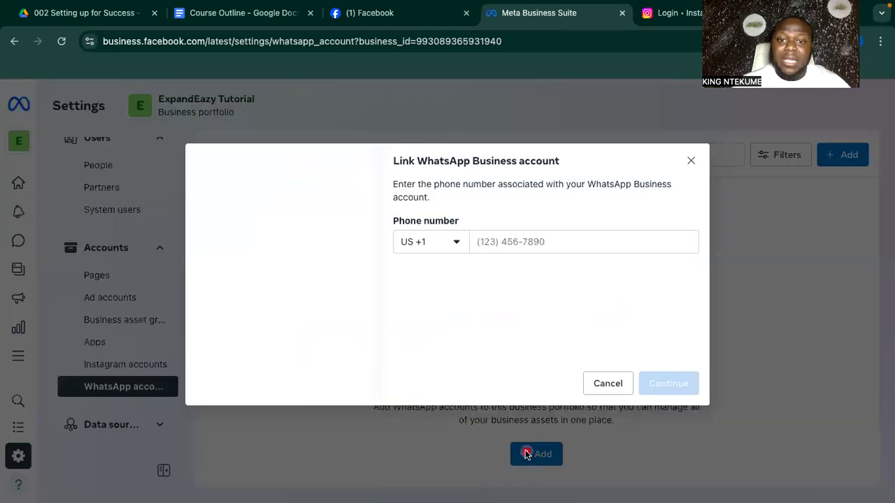
click(435, 242)
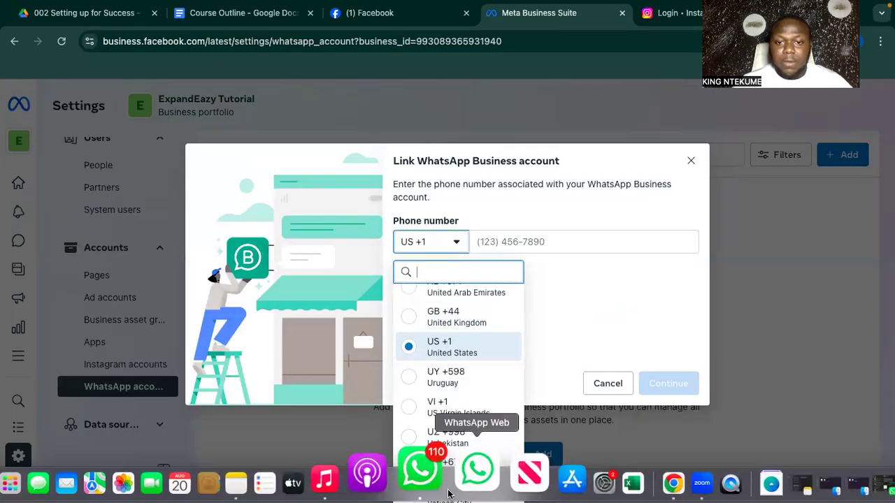
scroll(452, 411, down, 3)
scroll(452, 409, down, 2)
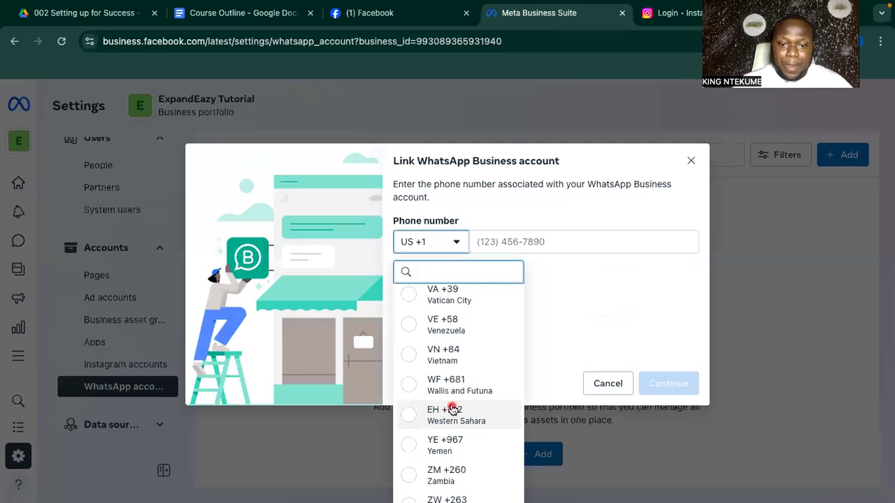
scroll(456, 399, up, 4)
scroll(456, 398, up, 4)
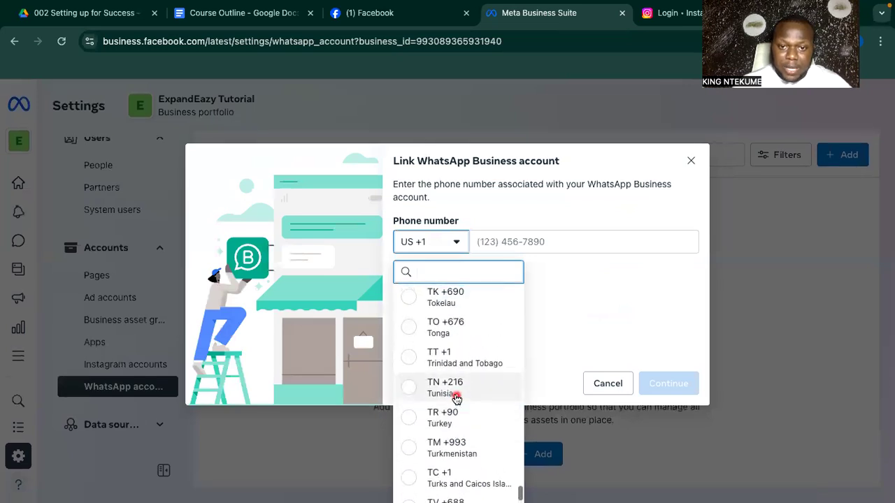
scroll(456, 399, up, 3)
scroll(456, 399, up, 1)
text(n)
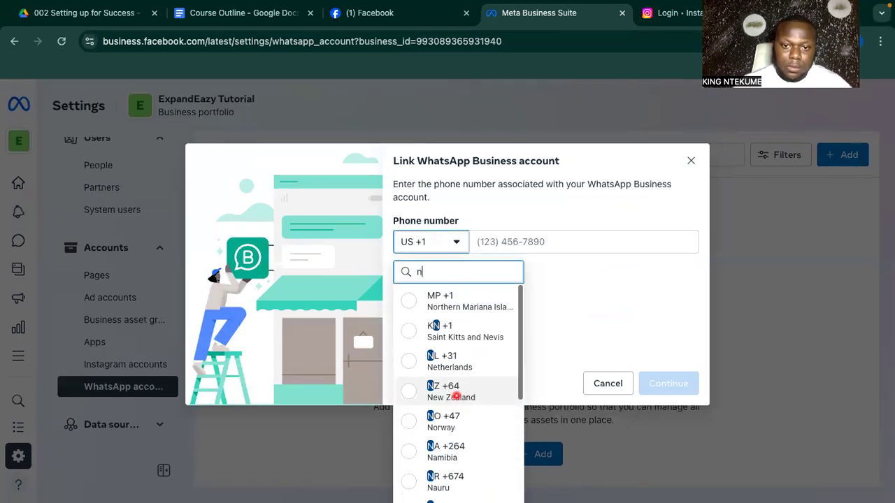
scroll(454, 407, down, 5)
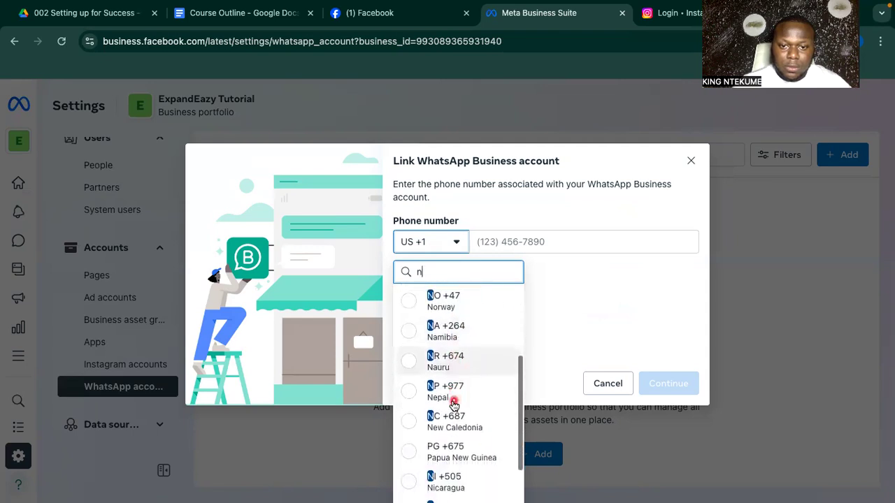
scroll(453, 406, down, 1)
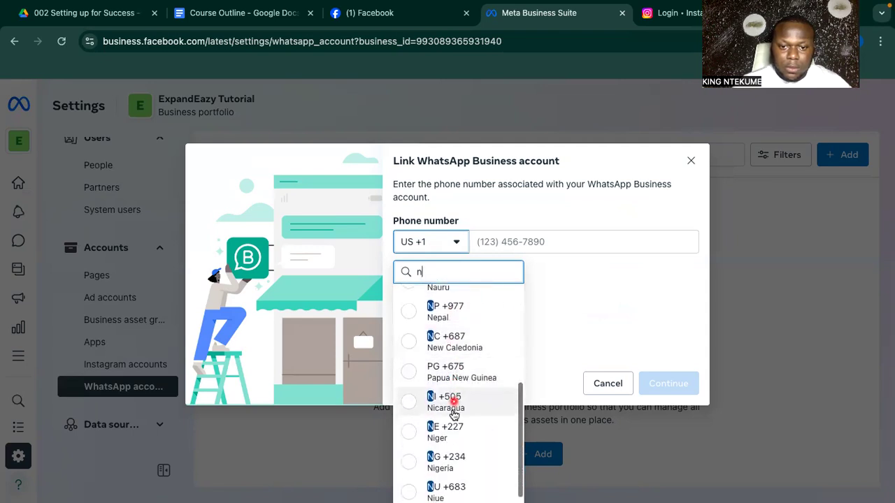
click(453, 460)
Enter the business phone number, dismiss the invalid-number error, and re-enter a different number.
click(503, 238)
text(8)
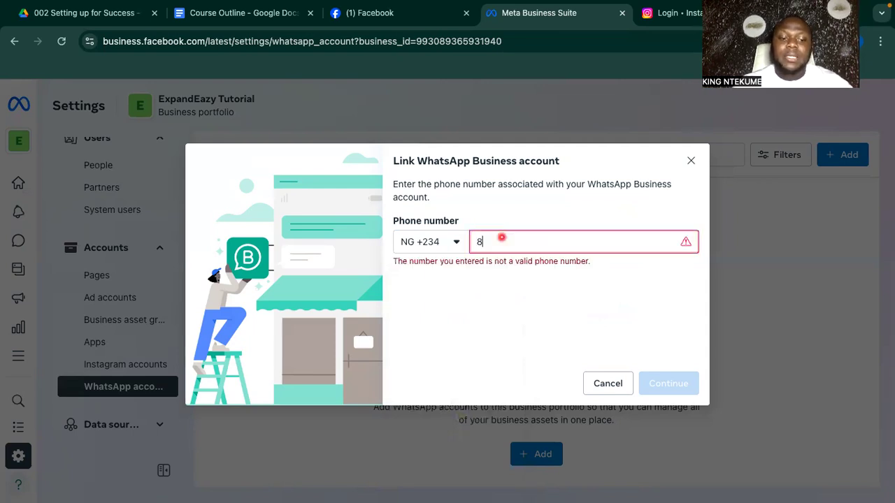
text(1234)
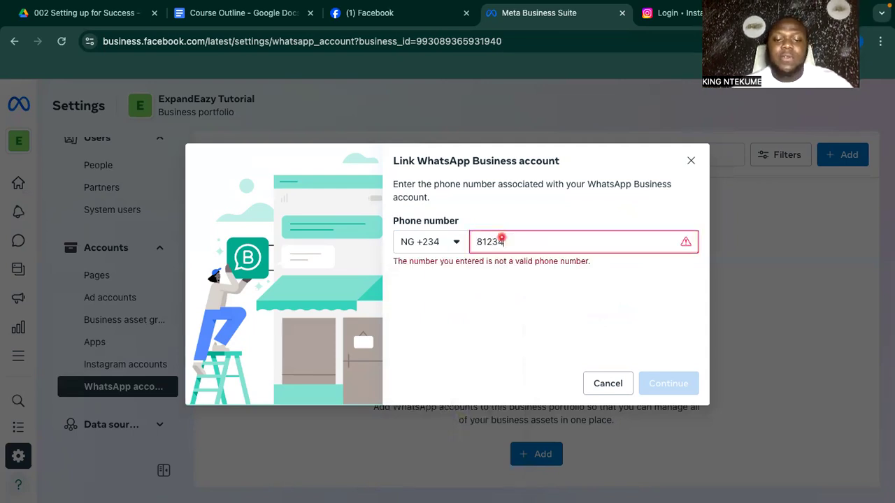
text(56789)
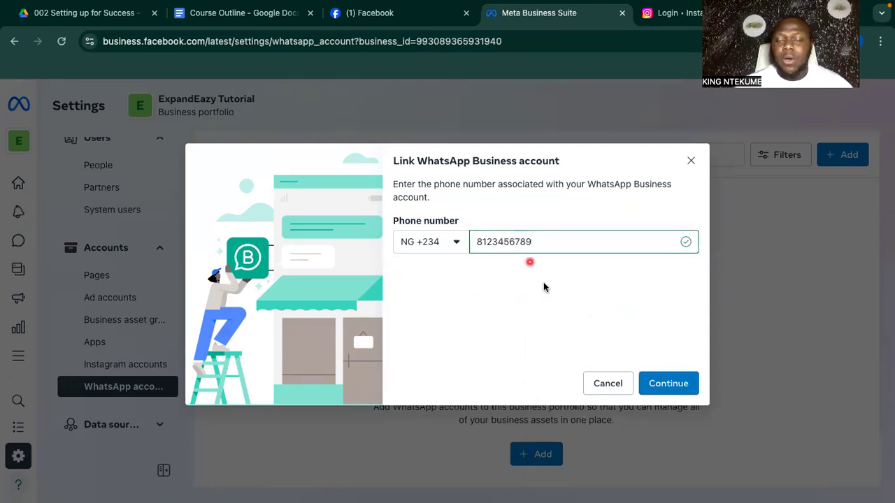
click(670, 381)
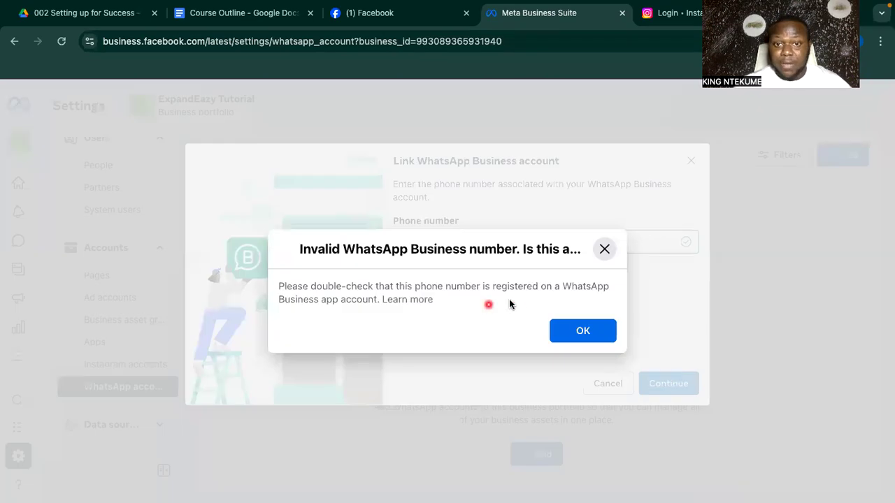
click(572, 329)
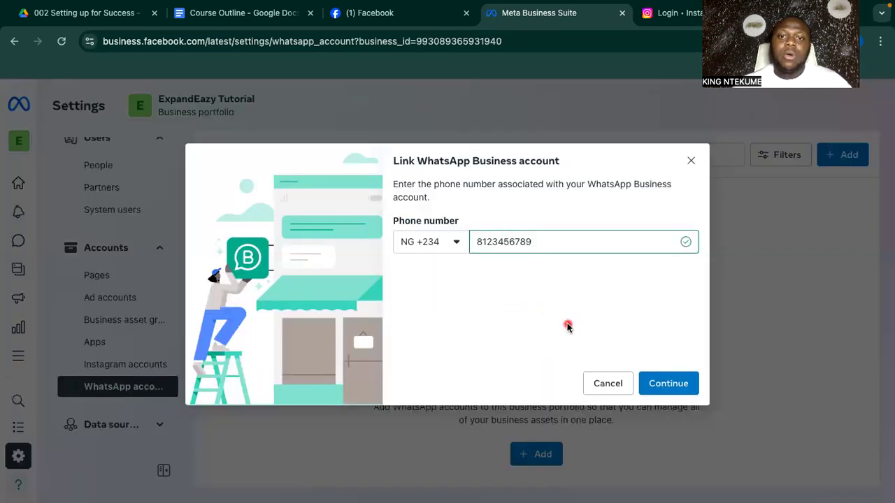
click(543, 245)
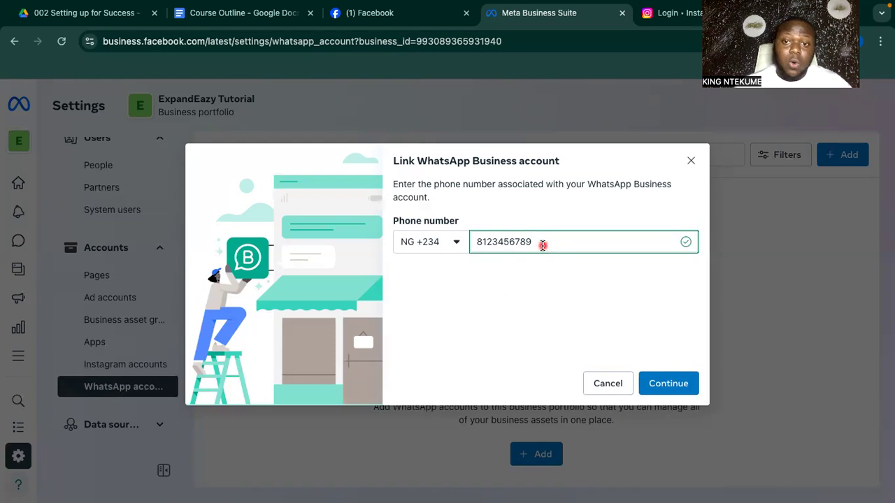
key(BackSpace)
key(BackSpace)
key(BackSpace)
key(BackSpace)
key(BackSpace)
key(BackSpace)
key(BackSpace)
key(BackSpace)
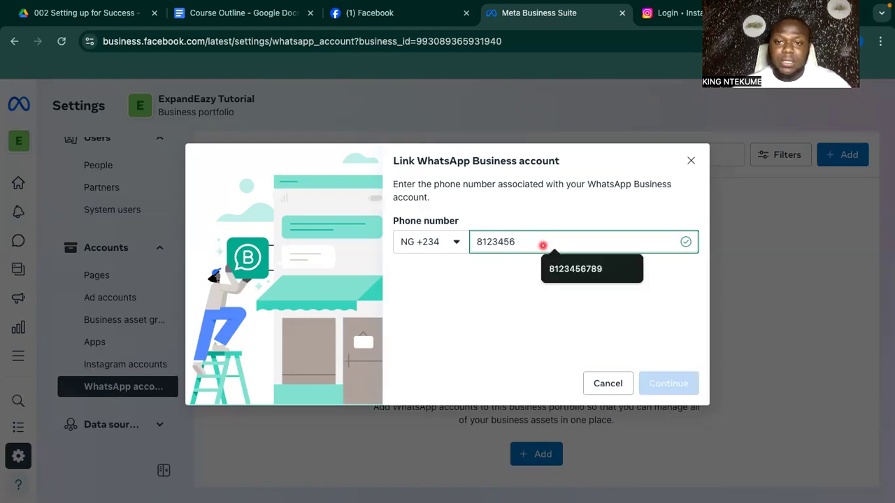
key(BackSpace)
key(BackSpace)
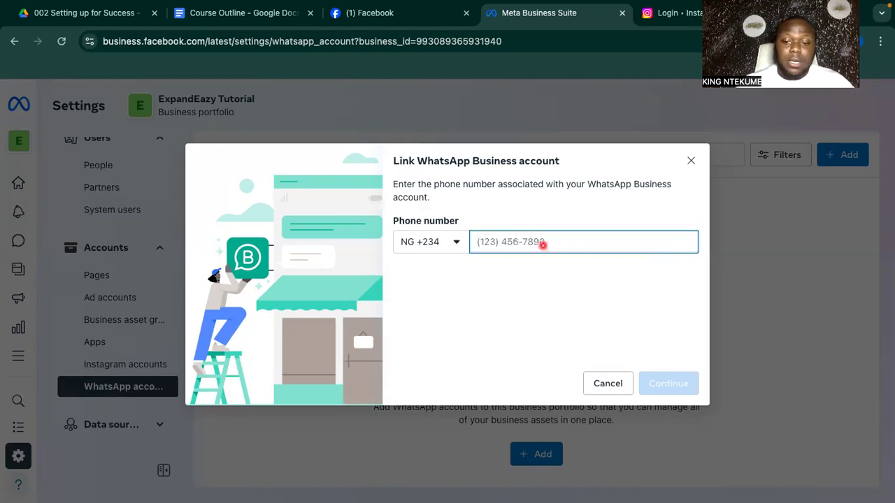
text(8)
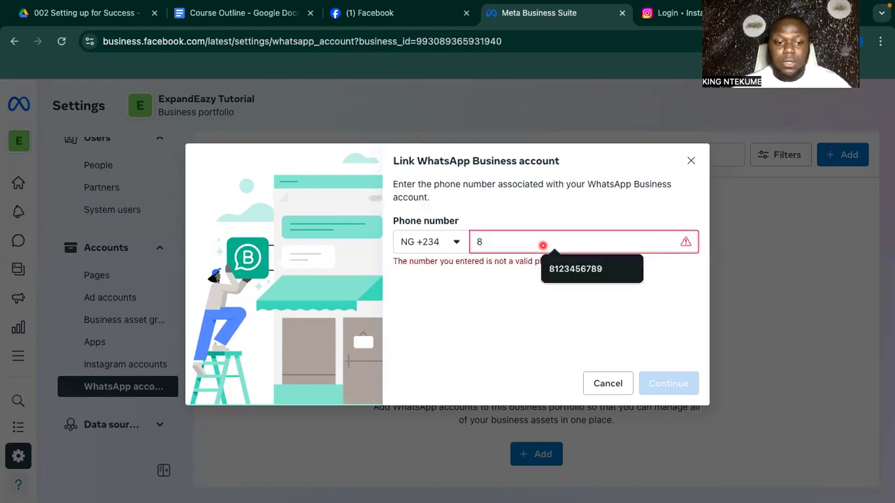
text(160)
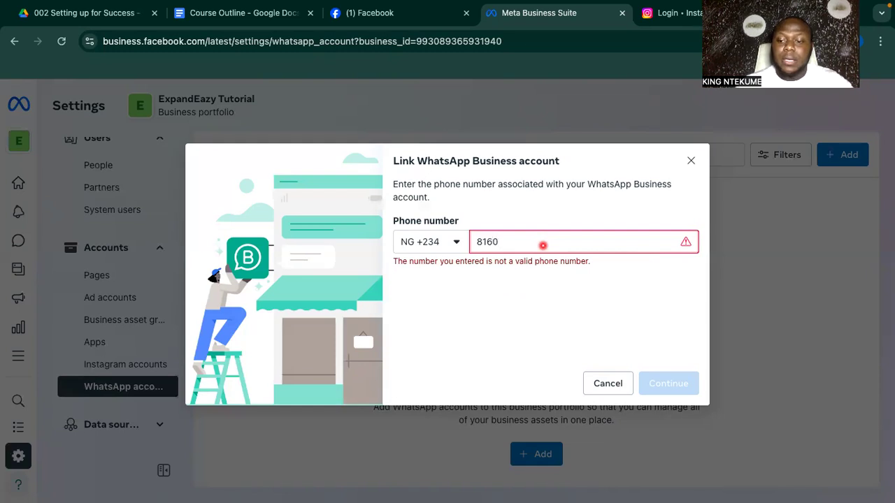
key(BackSpace)
key(BackSpace)
key(BackSpace)
key(BackSpace)
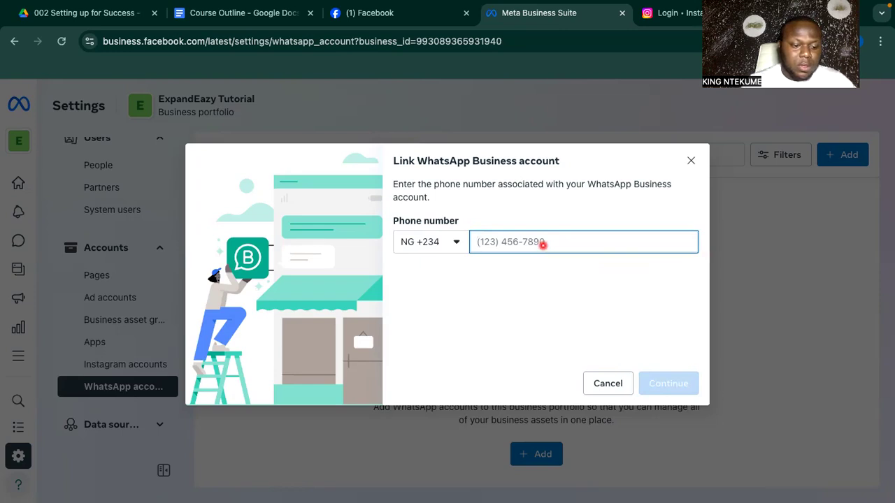
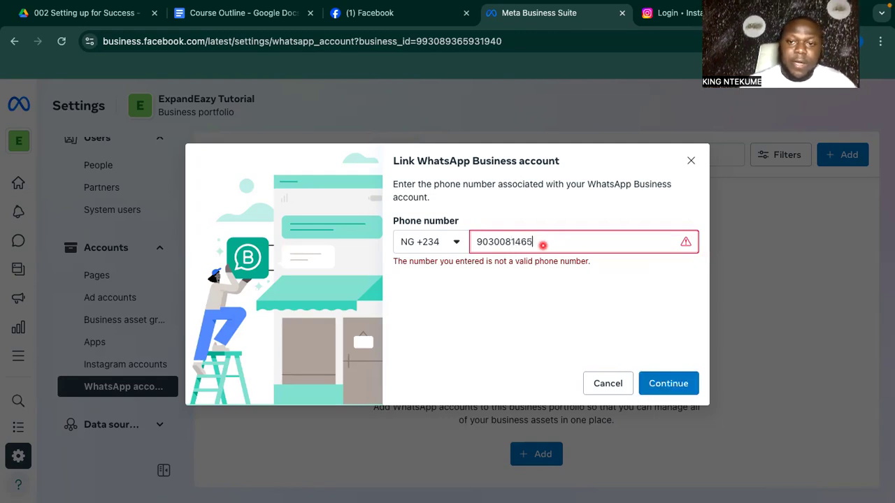
Request a WhatsApp verification code, then back out and close the linking dialog.
click(669, 385)
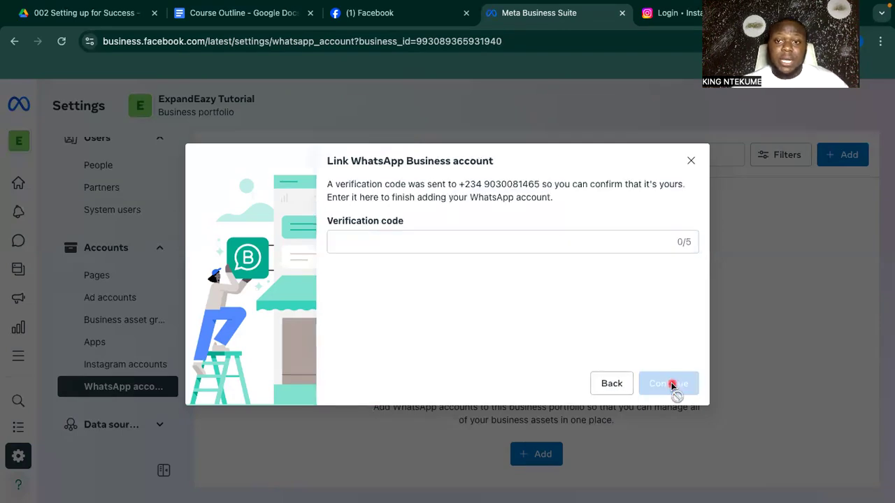
click(545, 242)
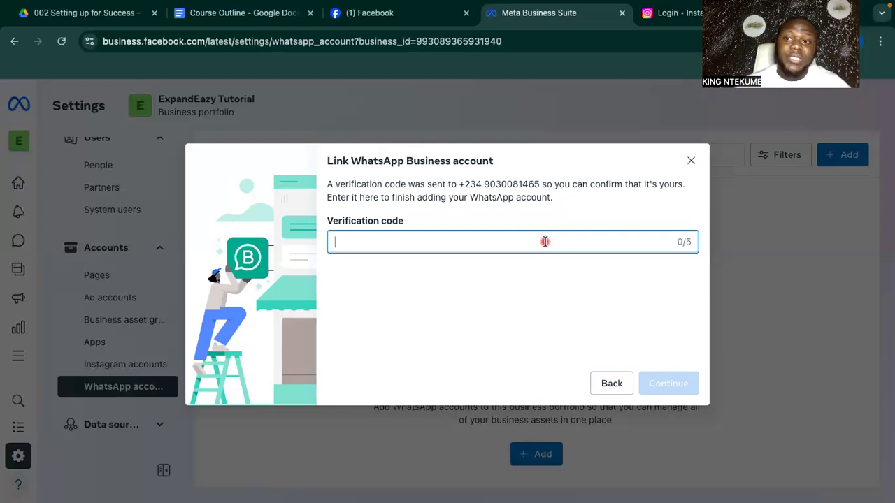
click(621, 384)
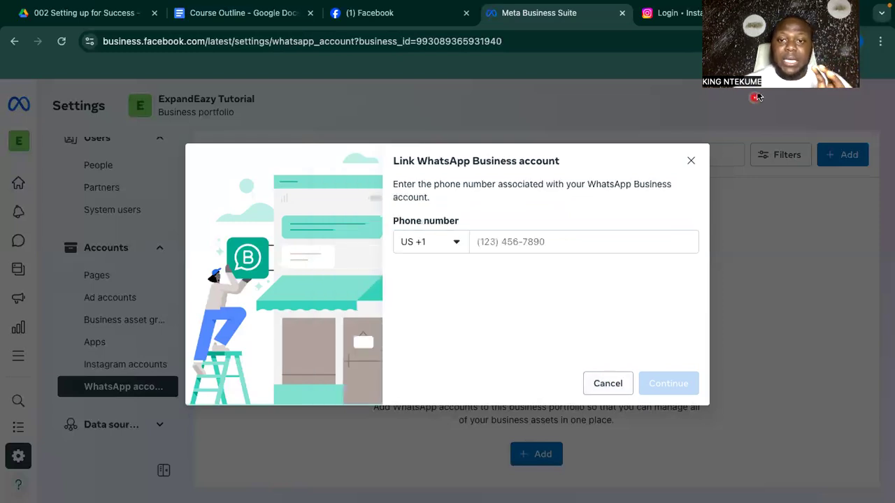
click(690, 162)
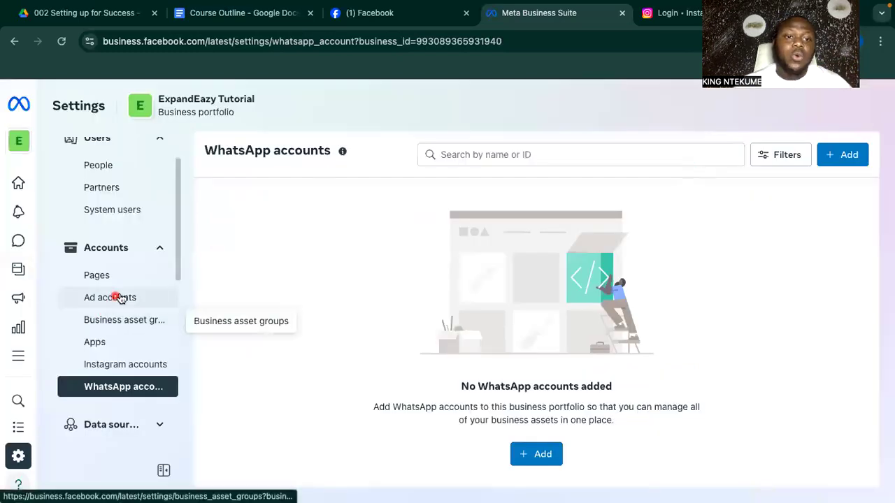
Show the Tutorial page for expandeazy details in the Pages settings.
click(138, 281)
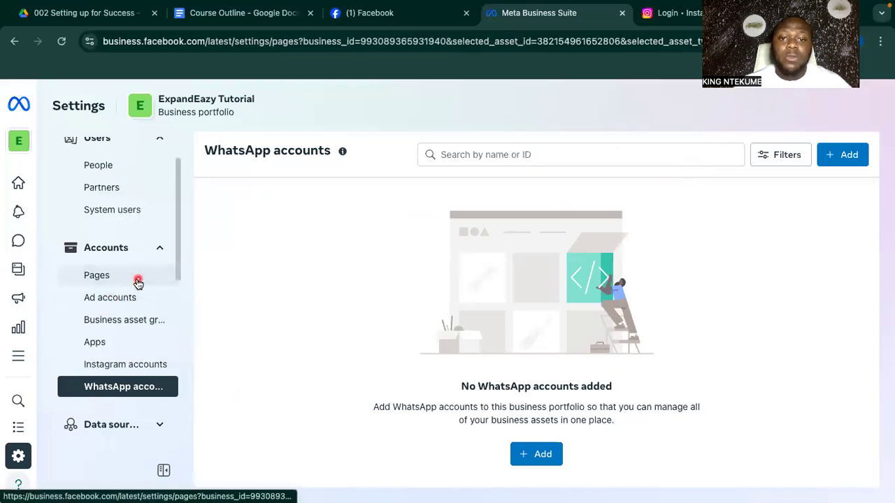
click(349, 225)
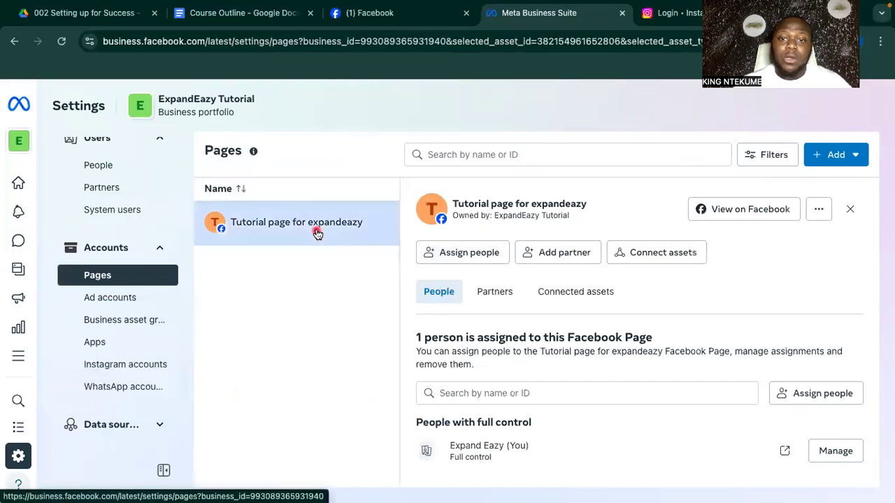
scroll(518, 365, down, 1)
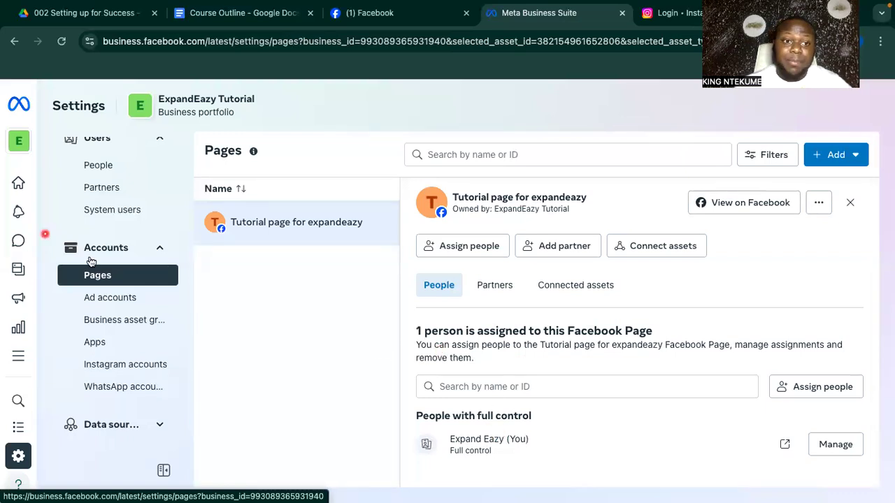
scroll(94, 238, up, 2)
Review the portfolio's Partners and People, then reopen the Tutorial page for expandeazy details.
click(101, 235)
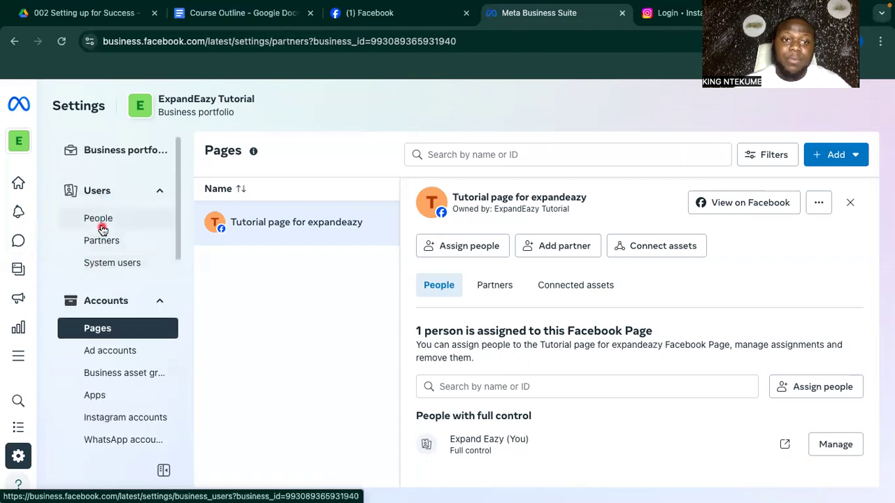
click(100, 225)
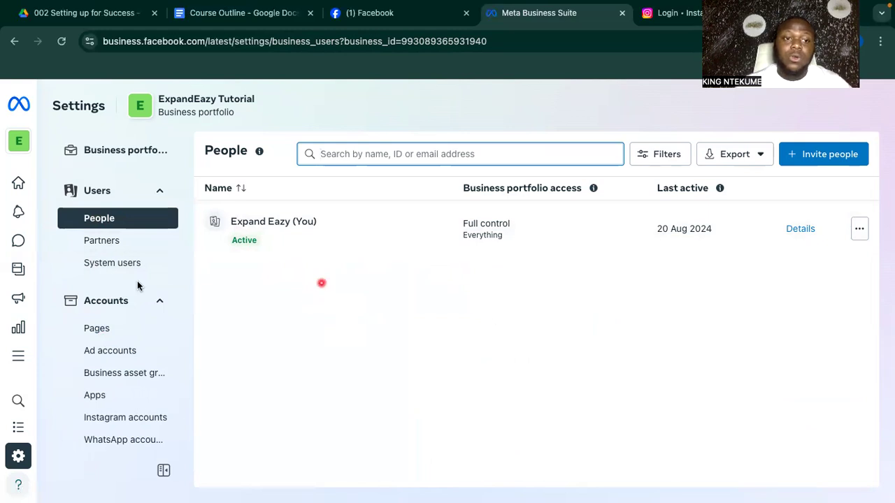
click(113, 329)
click(326, 233)
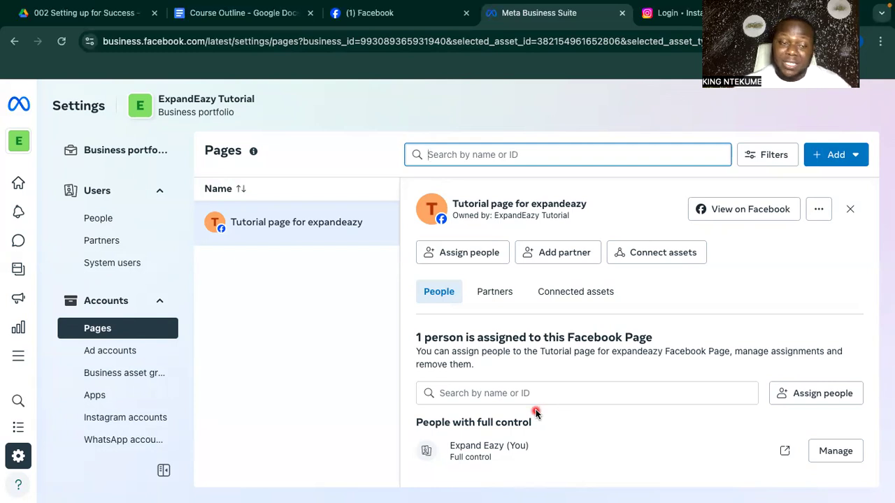
Show the expandeazy ad account's details under Ad accounts and expand Data sources.
click(100, 350)
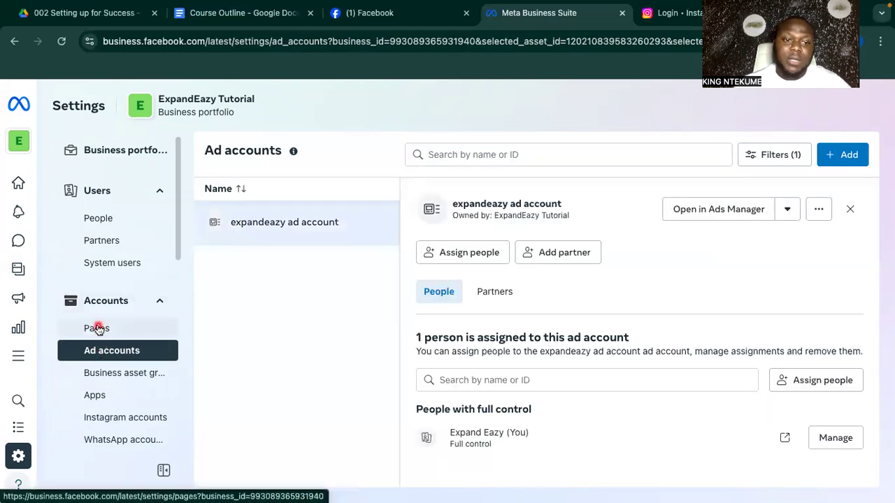
scroll(116, 391, down, 1)
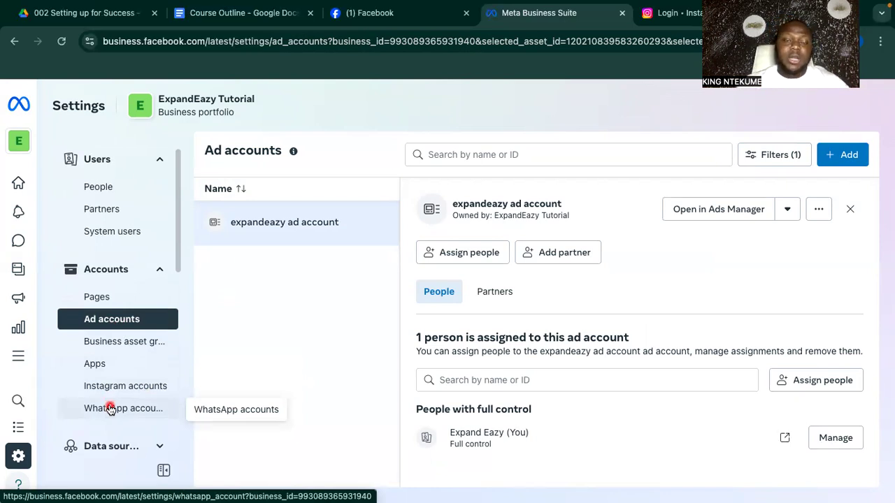
scroll(110, 409, up, 1)
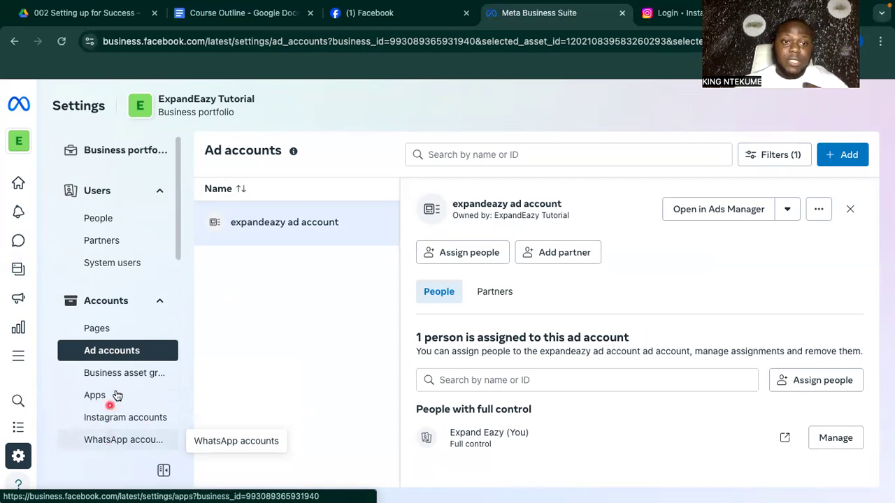
scroll(154, 324, down, 2)
scroll(154, 324, down, 3)
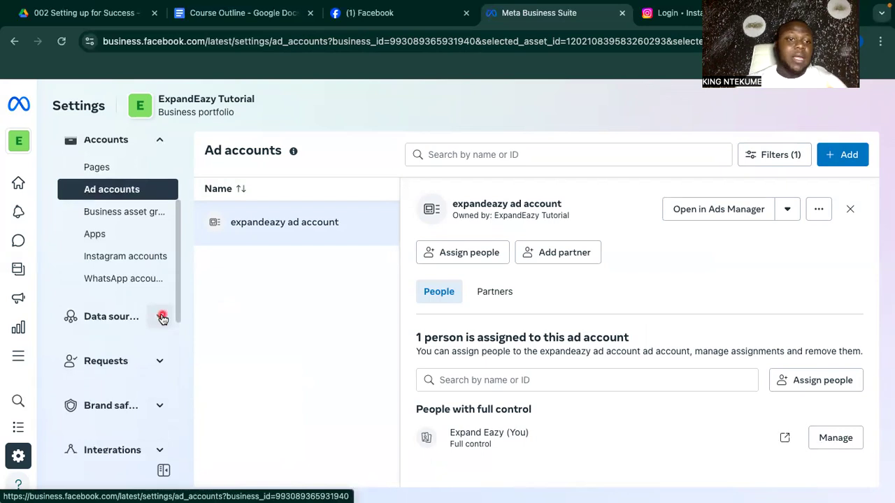
click(162, 319)
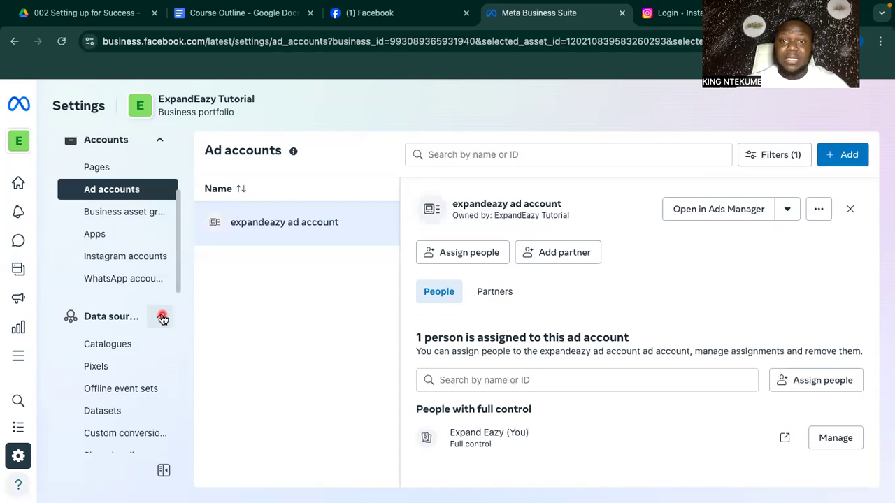
scroll(114, 350, down, 1)
scroll(114, 352, down, 1)
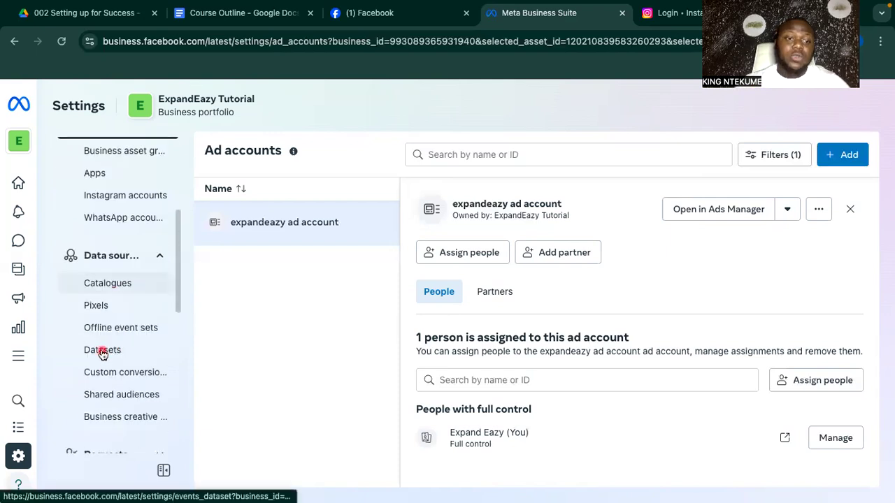
Open Datasets under Data sources, showing No Datasets Added, and expand Requests and Brand safety.
click(112, 351)
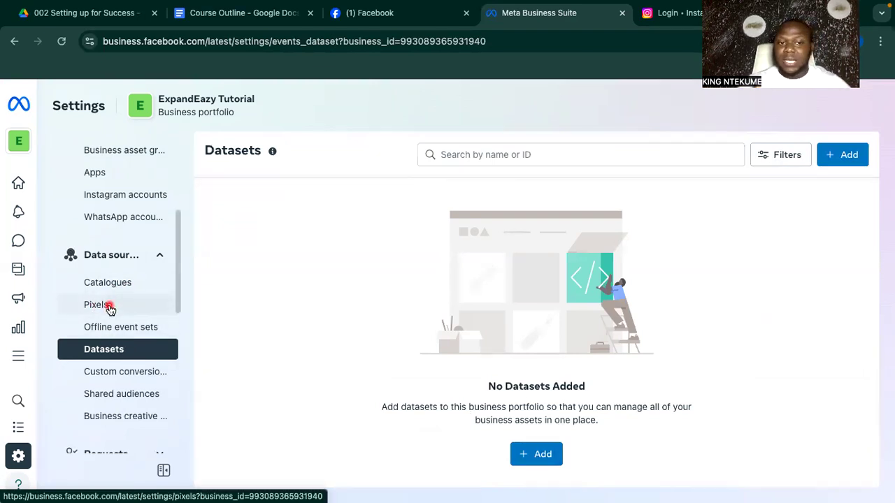
scroll(109, 309, down, 5)
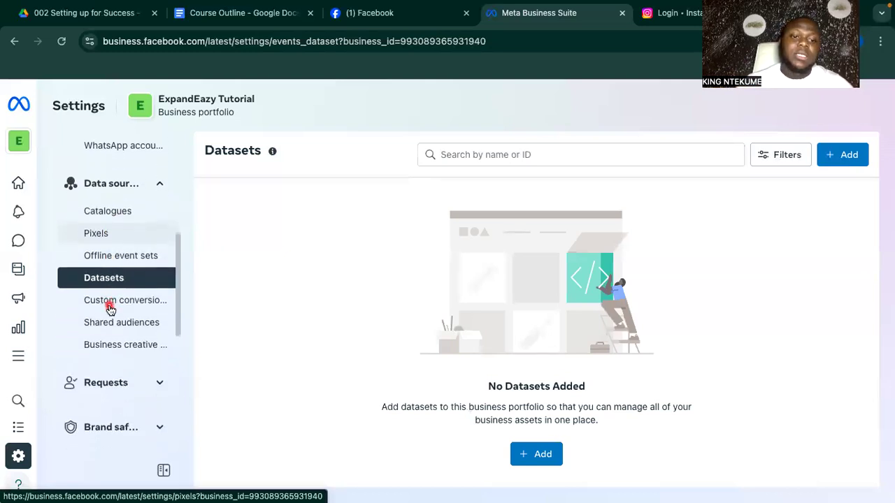
click(154, 283)
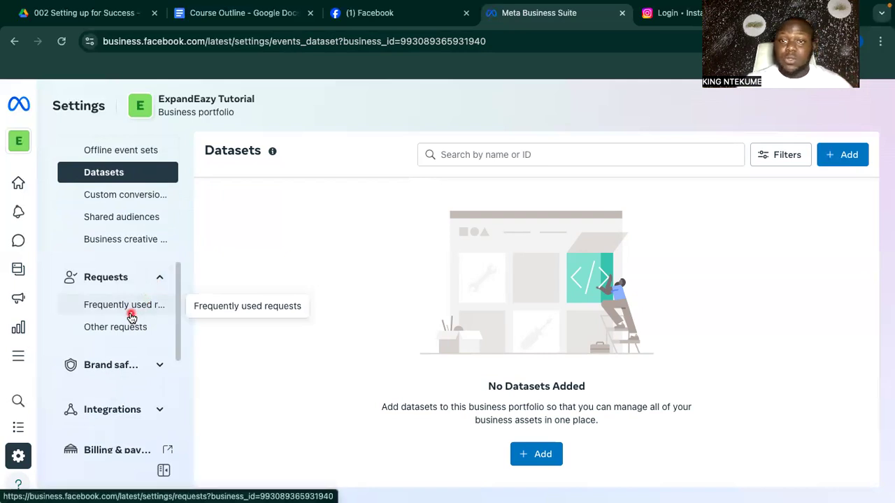
click(161, 365)
scroll(161, 366, down, 1)
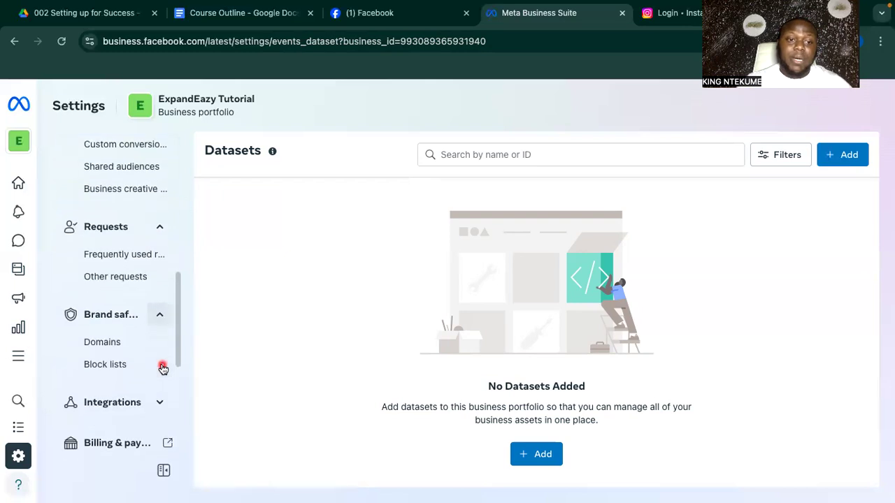
View the empty Brand safety Domains page, then expand Integrations and browse the remaining settings sidebar.
click(102, 342)
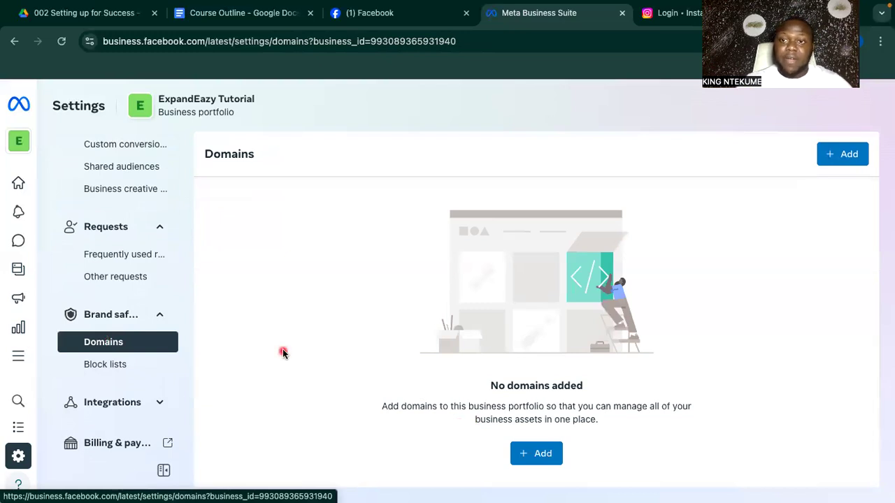
scroll(124, 368, down, 1)
click(159, 361)
scroll(158, 363, down, 2)
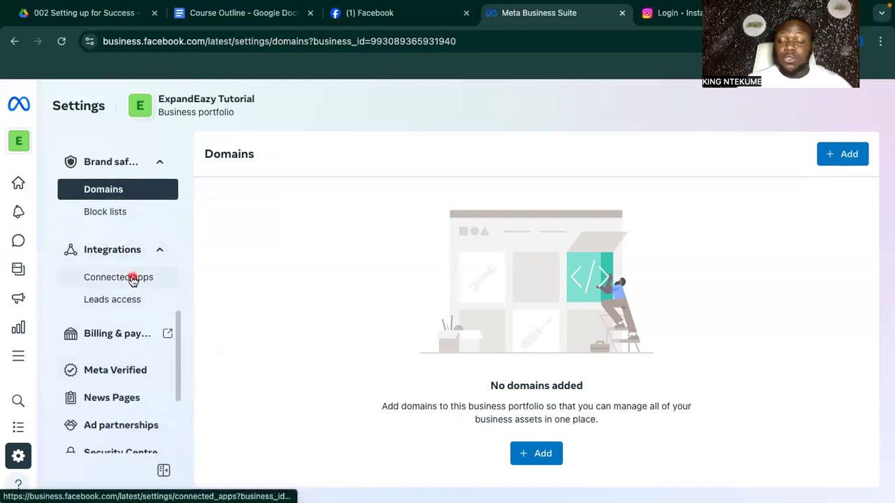
scroll(124, 378, down, 1)
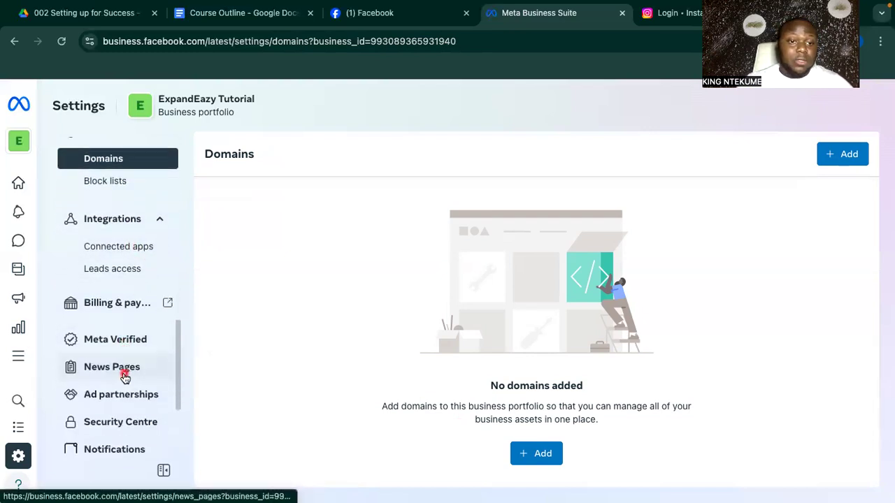
scroll(124, 377, down, 2)
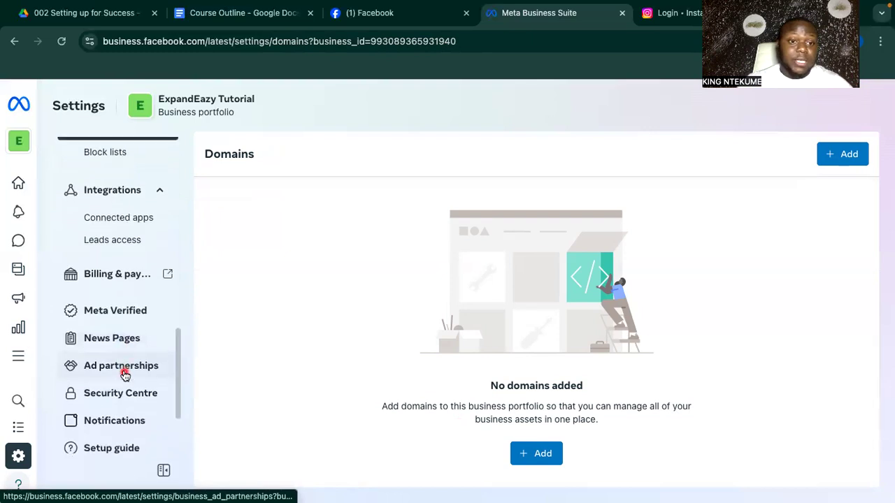
scroll(124, 221, down, 1)
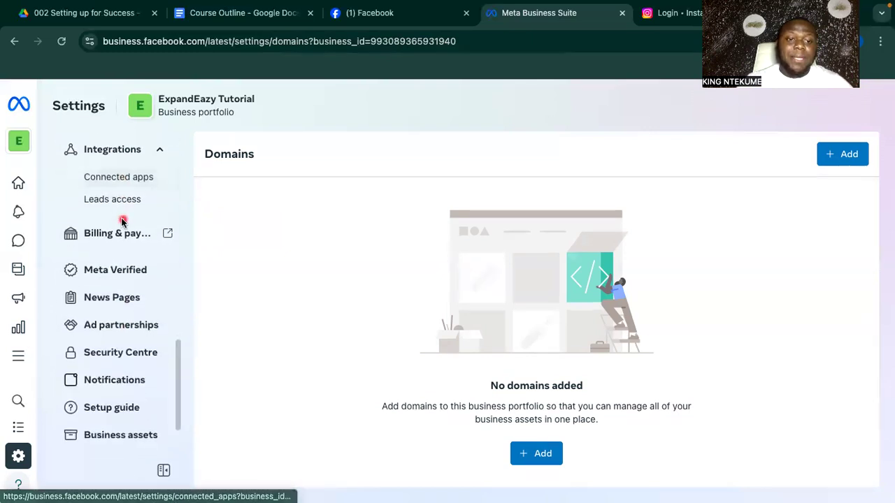
scroll(133, 350, down, 3)
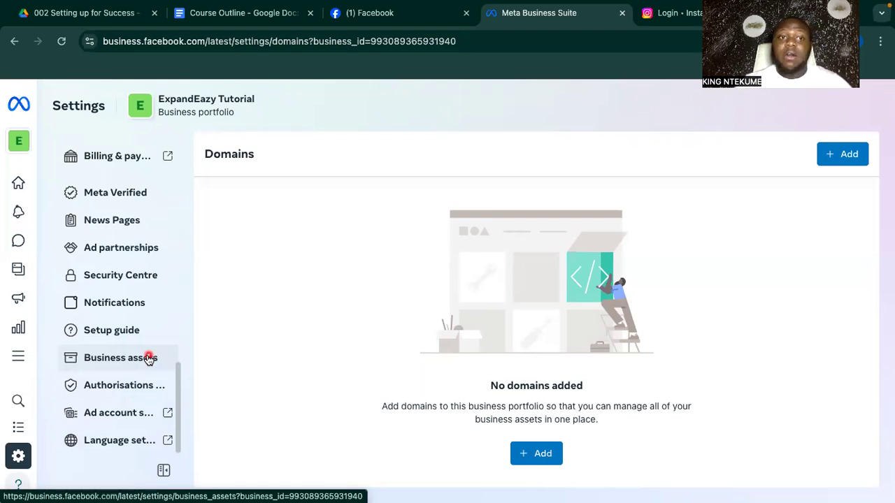
scroll(148, 360, up, 10)
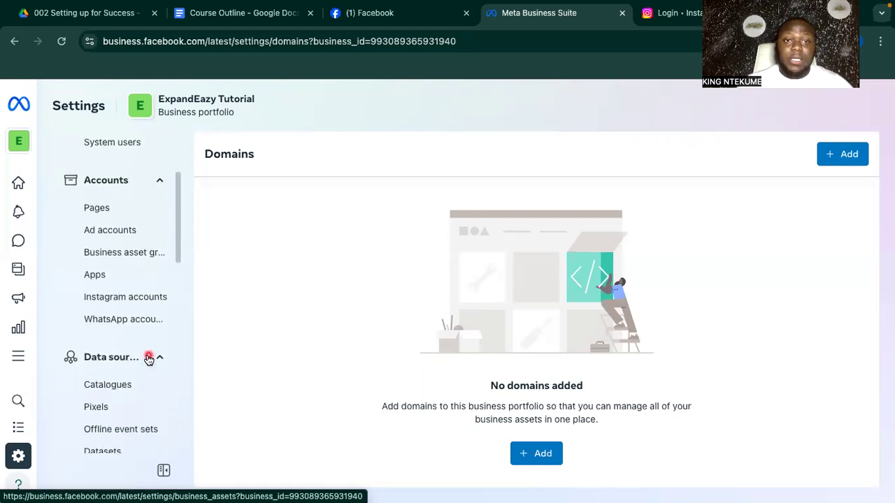